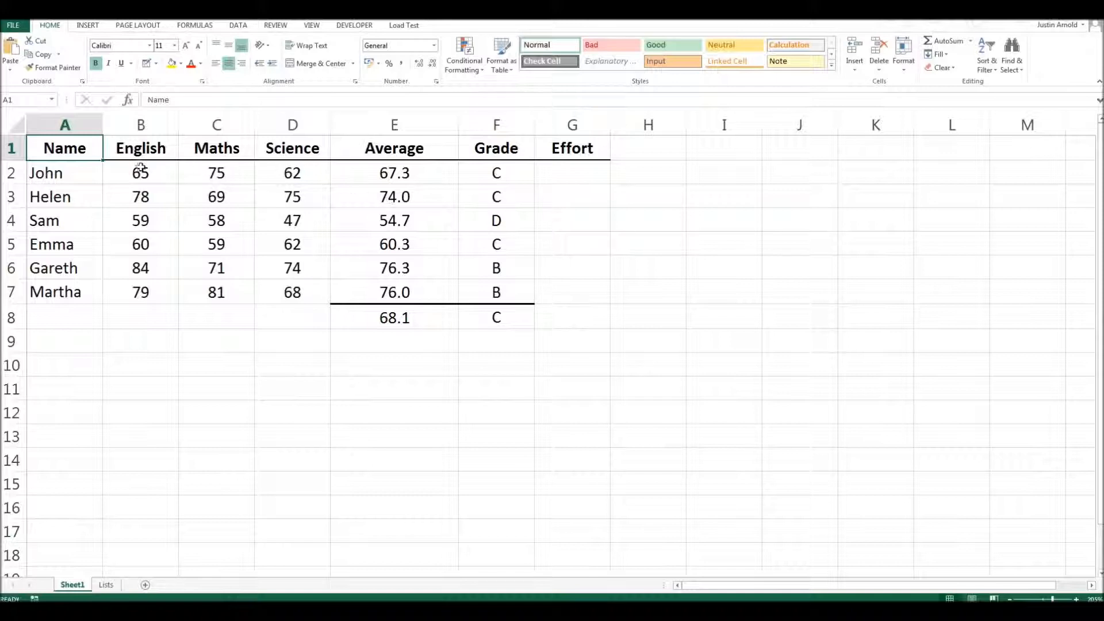
# - Choose the effort ratings Good, Excellent, Fair and Poor for cells G2 to G5 from their drop-down lists
pyautogui.click(560, 176)
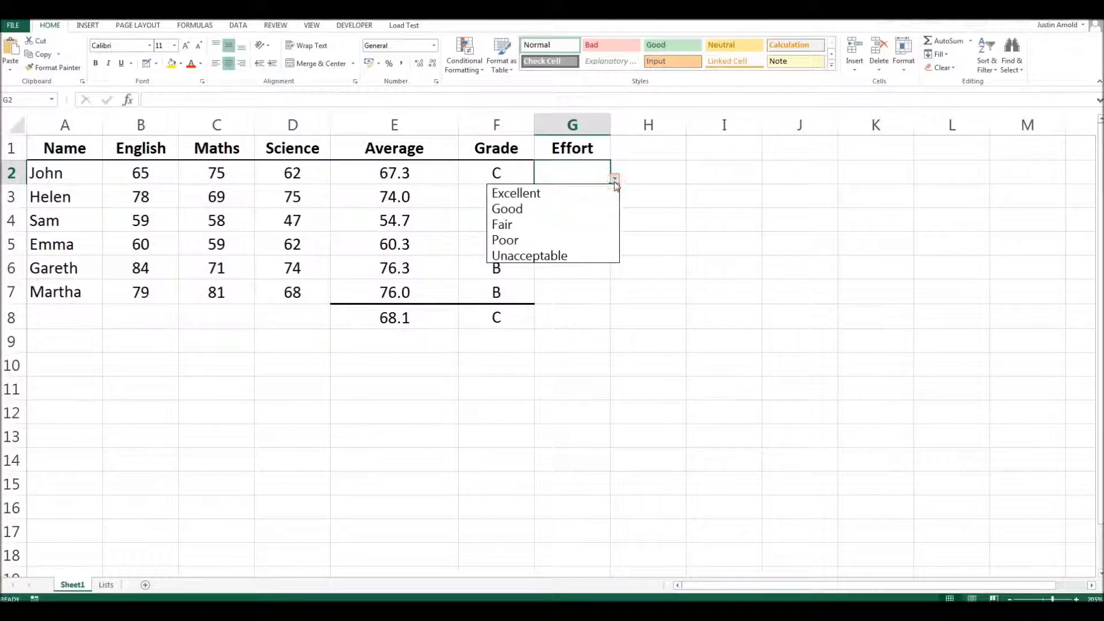
pyautogui.click(606, 200)
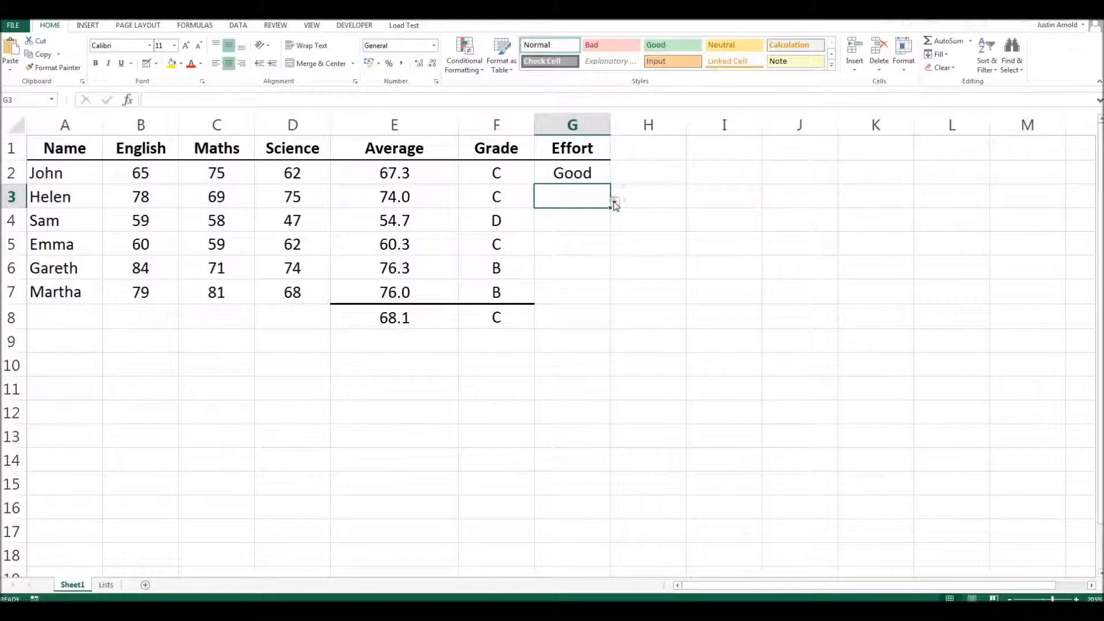
pyautogui.click(614, 226)
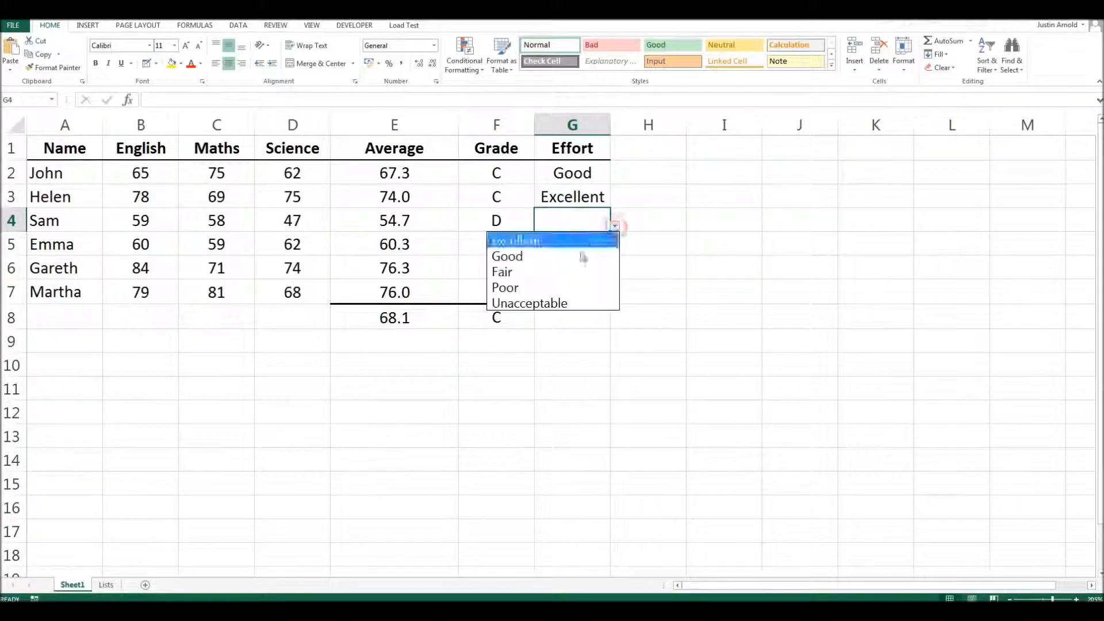
pyautogui.click(605, 248)
pyautogui.click(613, 248)
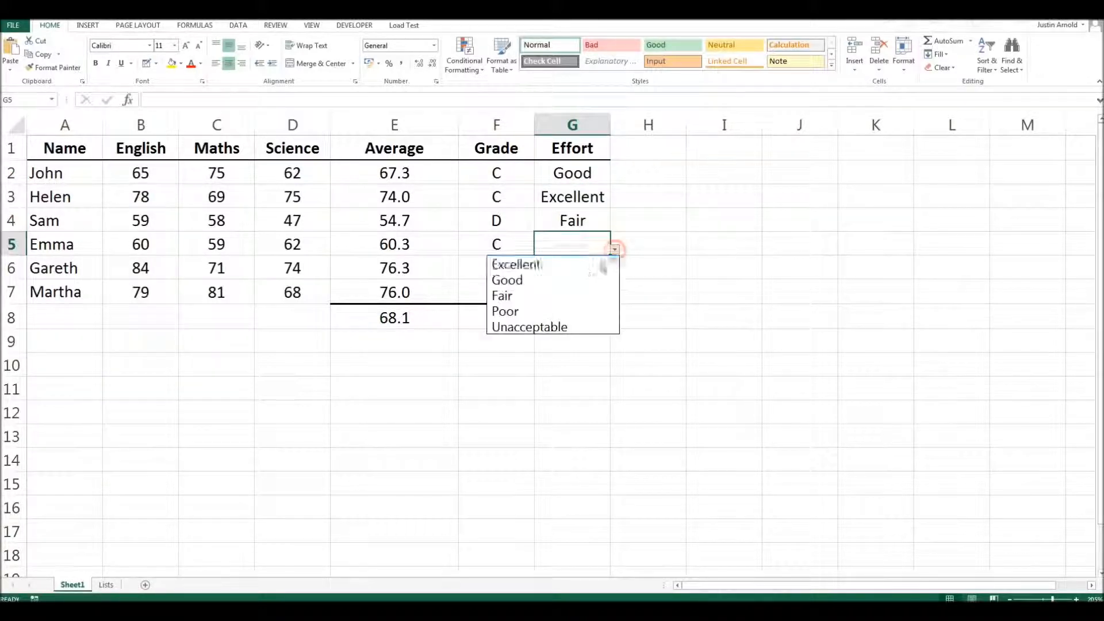
pyautogui.click(567, 310)
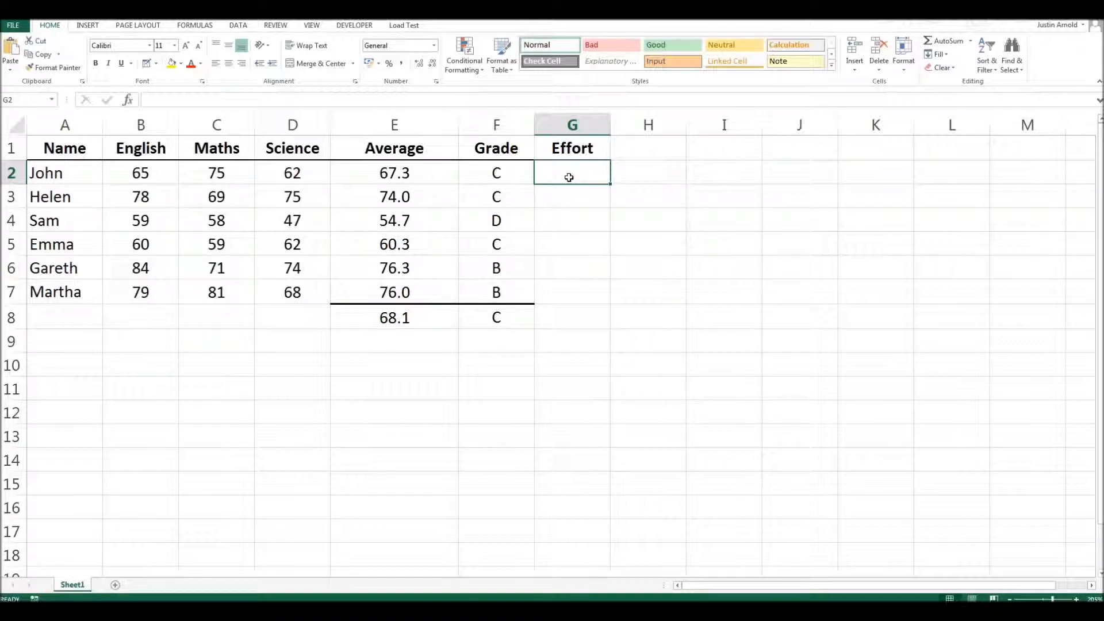
pyautogui.click(569, 197)
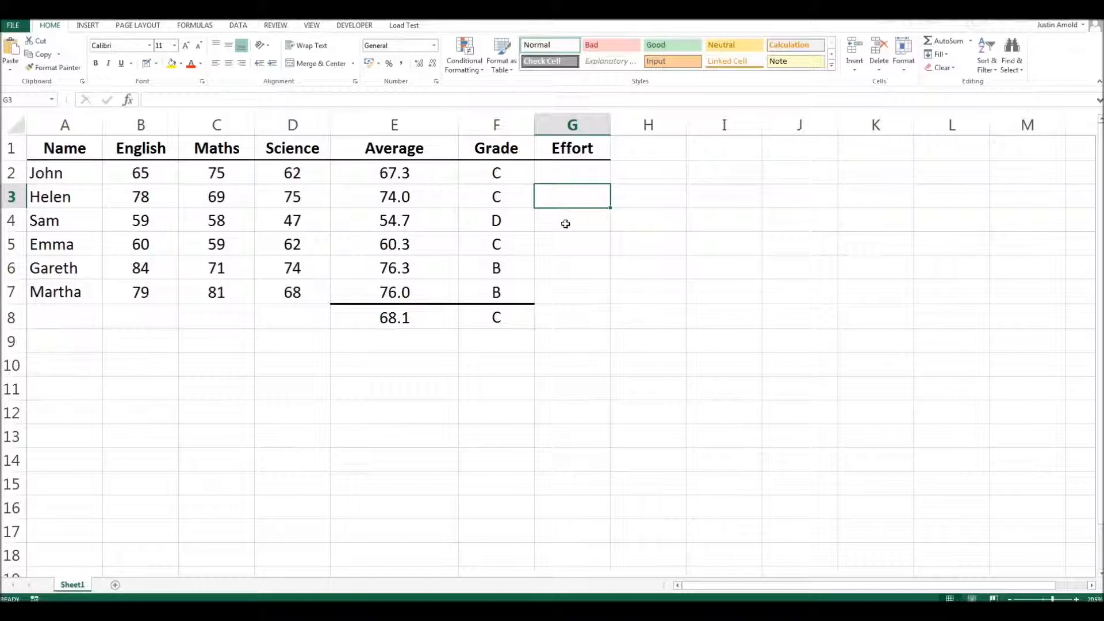
pyautogui.click(564, 222)
pyautogui.click(563, 249)
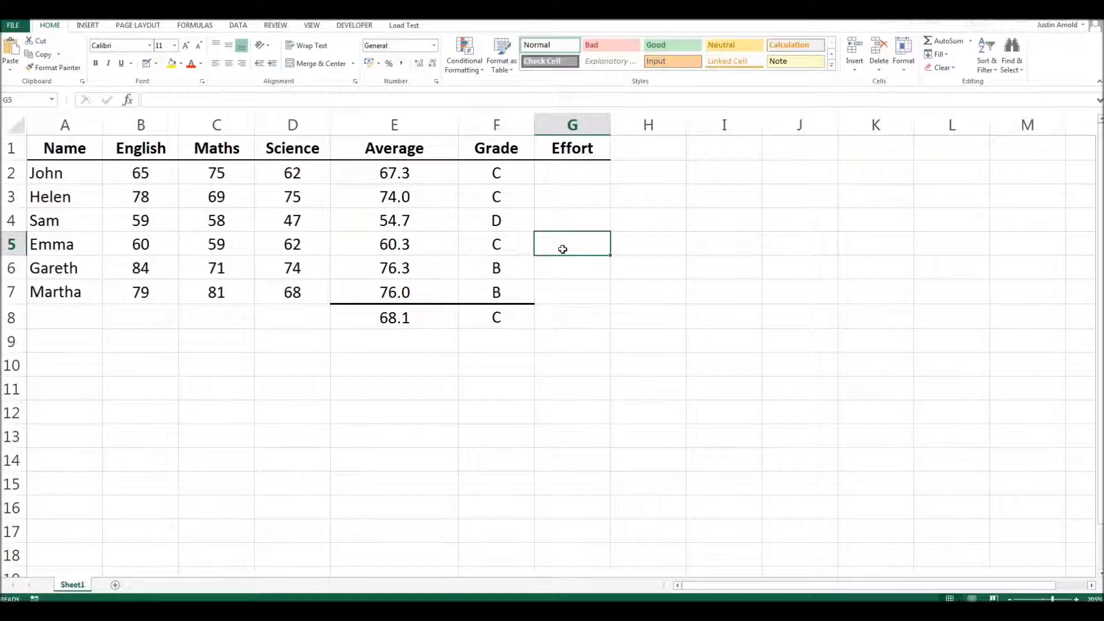
pyautogui.click(563, 170)
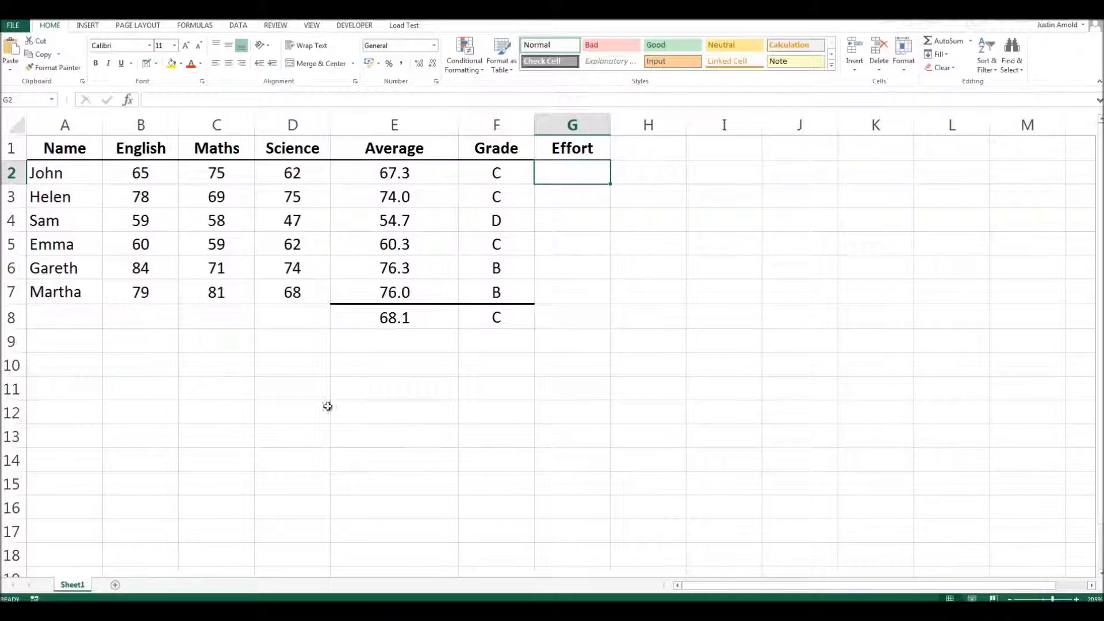
# - Add a new worksheet and rename it Lists
pyautogui.click(113, 587)
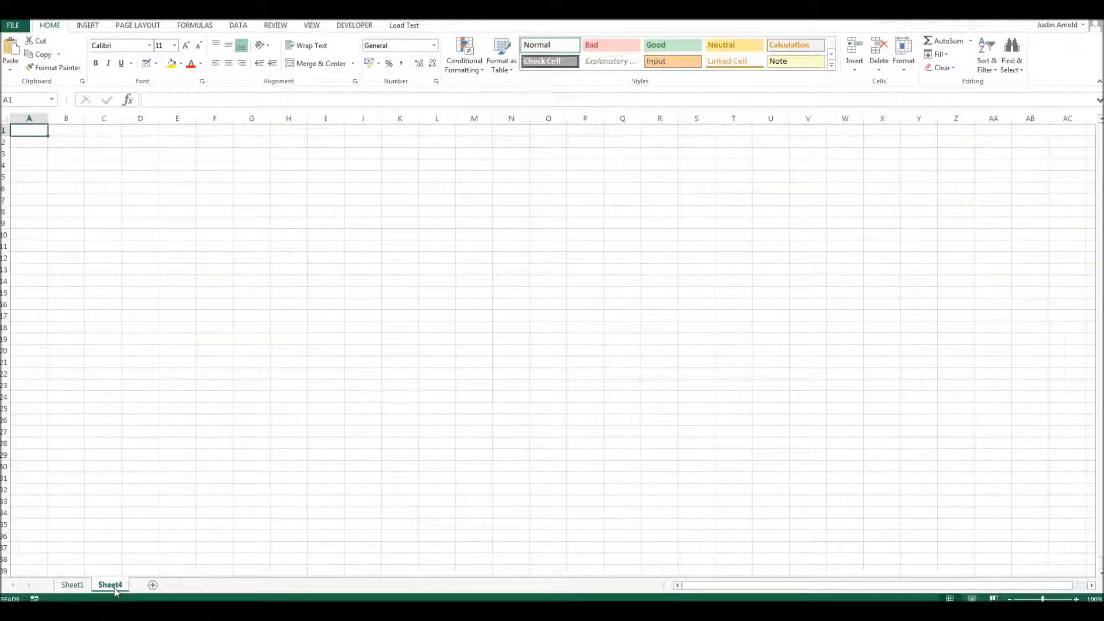
pyautogui.doubleClick(112, 586)
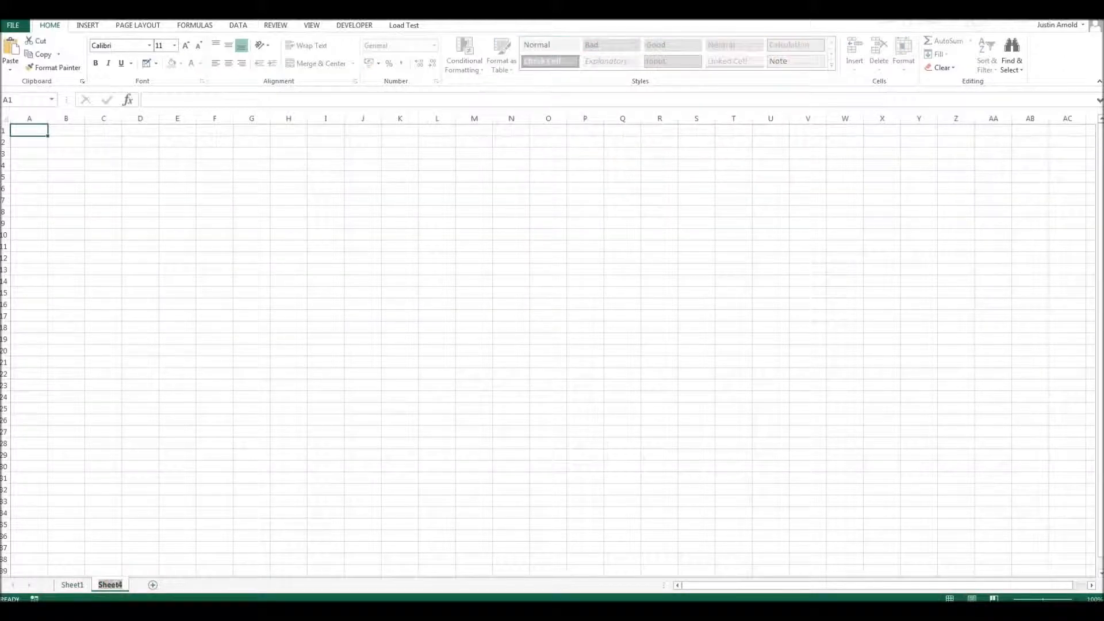
pyautogui.write('Lists')
pyautogui.press('Return')
# - Widen column A on the Lists sheet to roughly double its width
pyautogui.click(69, 197)
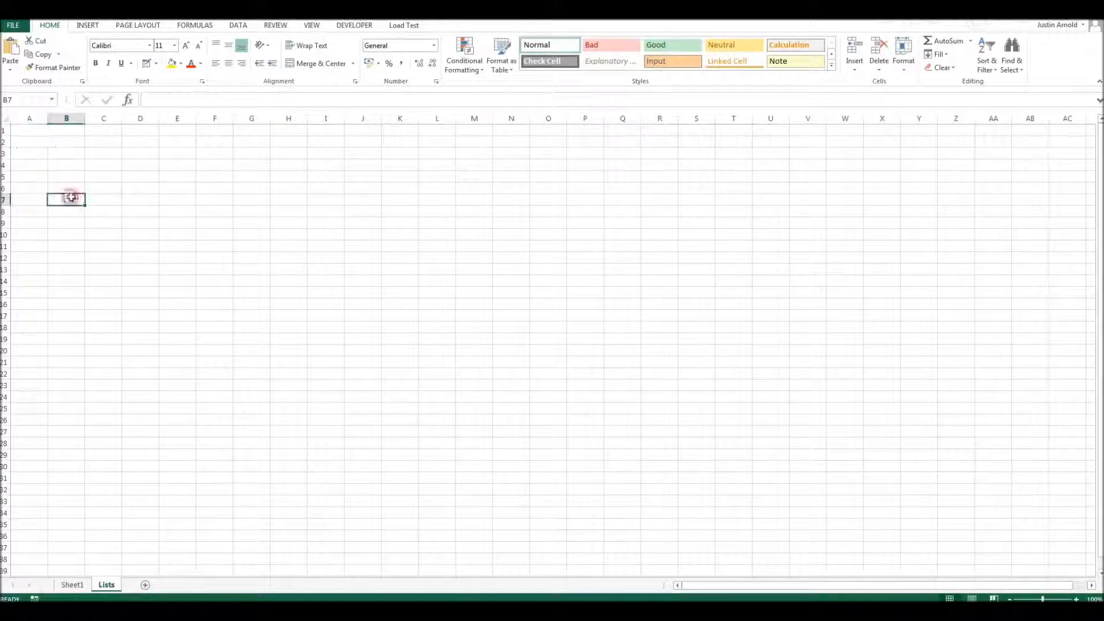
pyautogui.scroll(1, 61, 169)
pyautogui.click(59, 160)
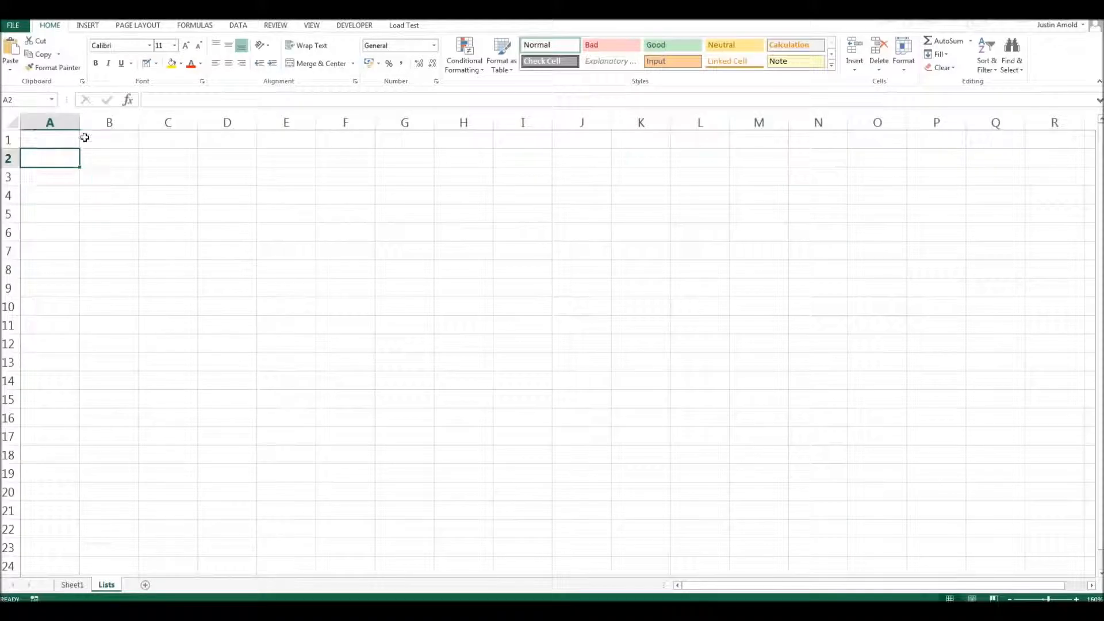
pyautogui.moveTo(81, 121); pyautogui.dragTo(148, 122)
# - Enter Excellent, Good, Fair, Poor and Unacceptable in cells A1 to A5 of the Lists sheet
pyautogui.click(93, 139)
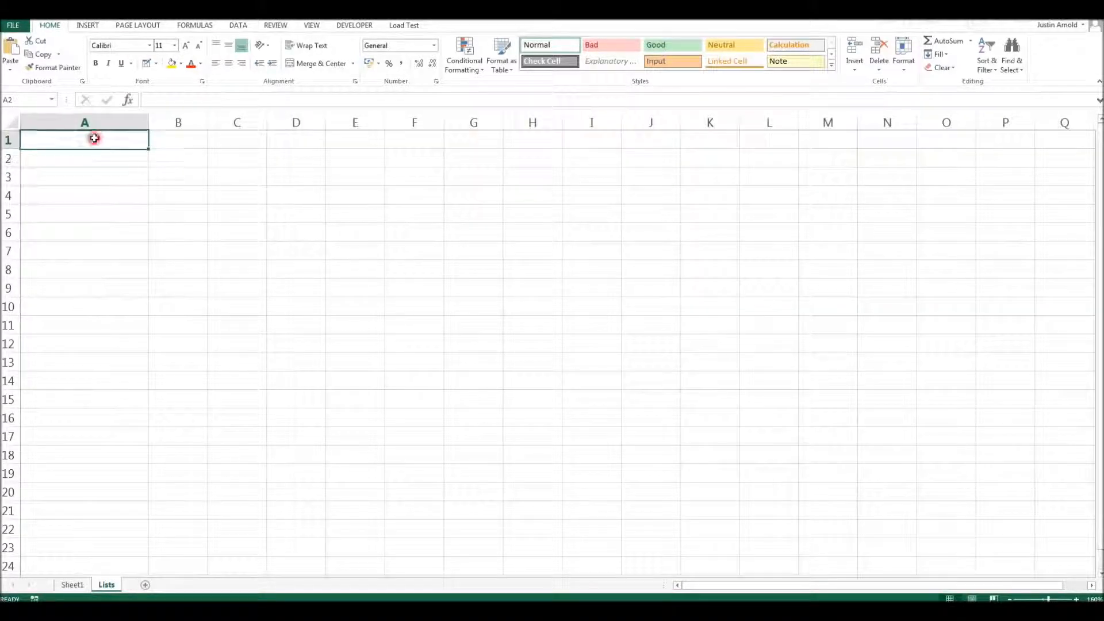
pyautogui.write('Ex')
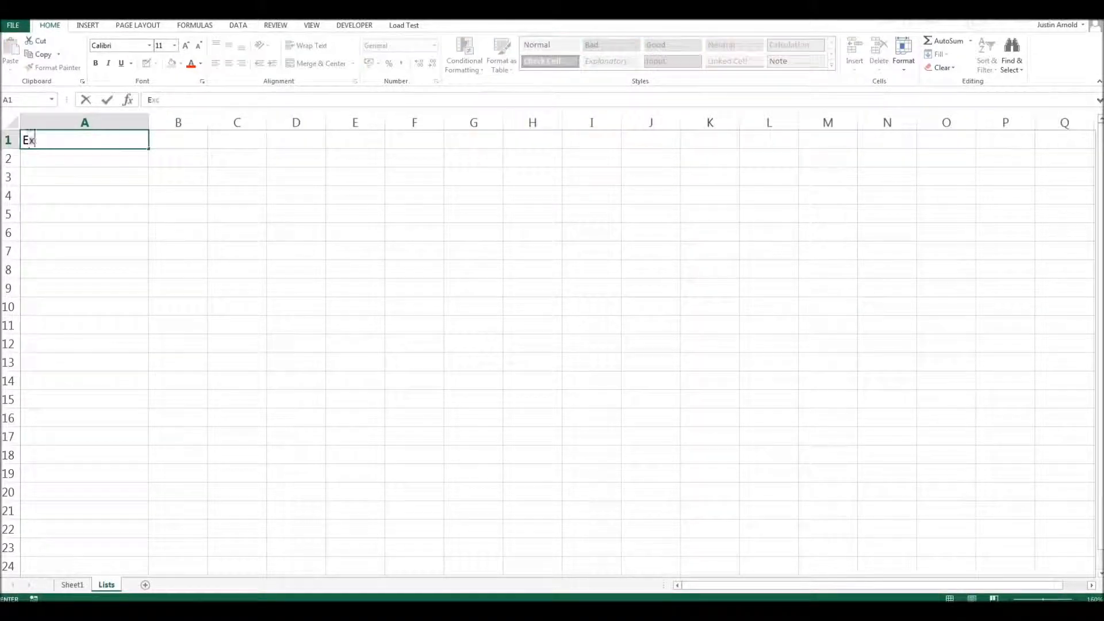
pyautogui.write('cellent')
pyautogui.press('Return')
pyautogui.write('Good')
pyautogui.press('Return')
pyautogui.write('Fair')
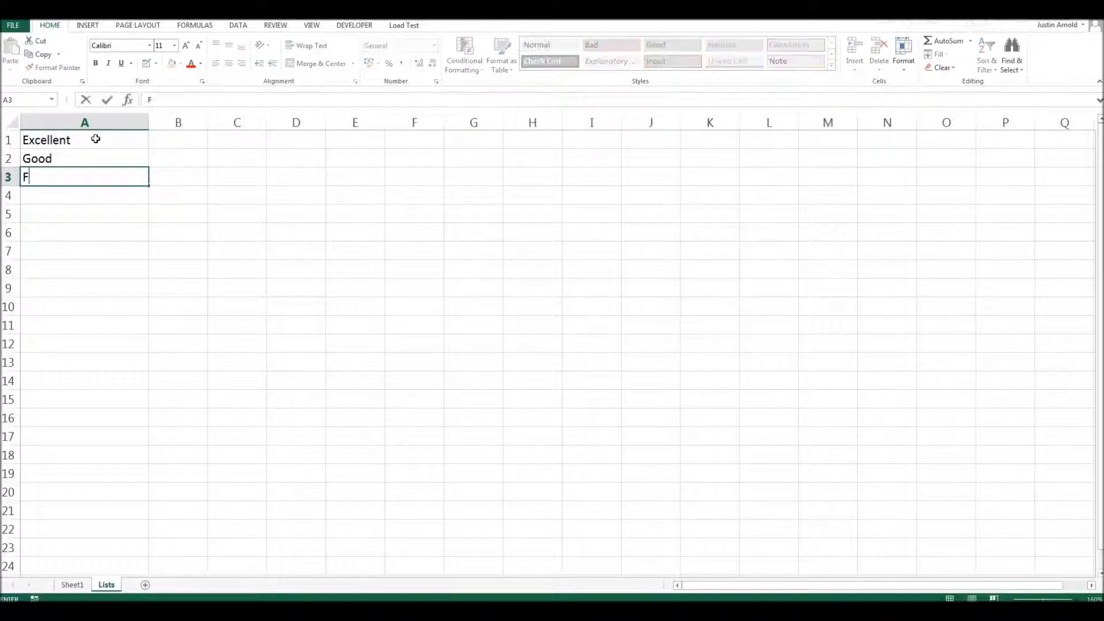
pyautogui.press('Return')
pyautogui.write('Poor')
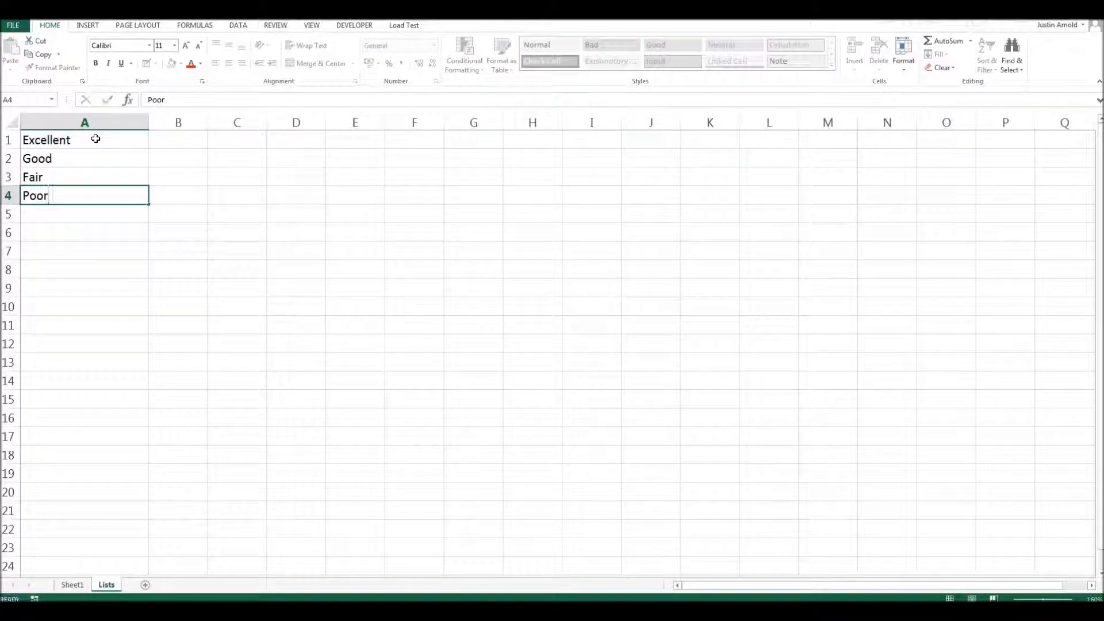
pyautogui.press('Return')
pyautogui.write('Unacceptable')
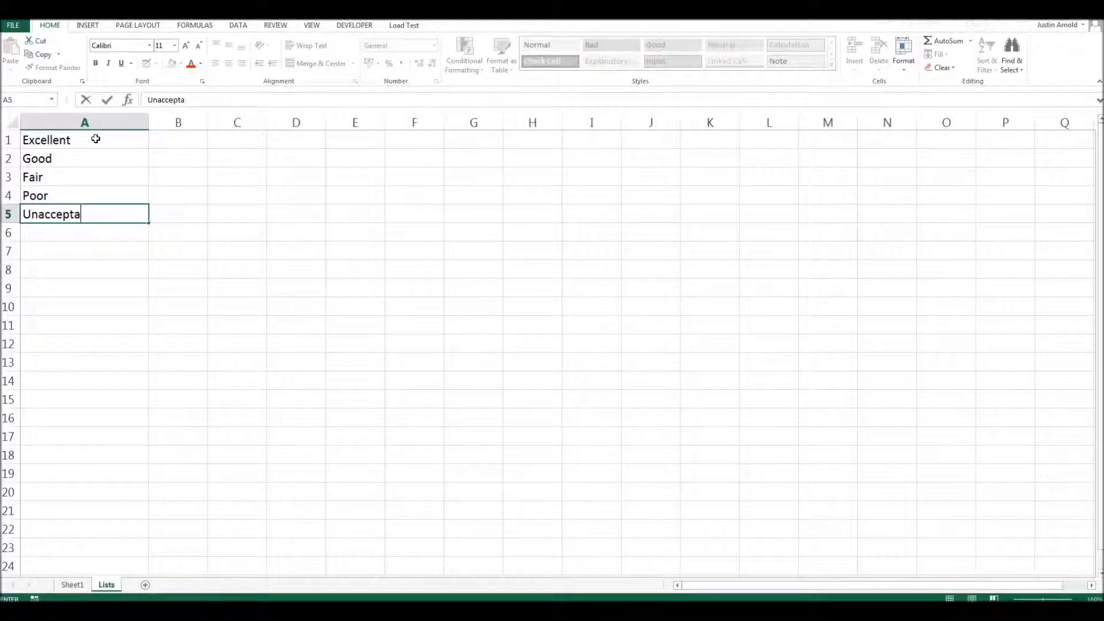
pyautogui.press('Return')
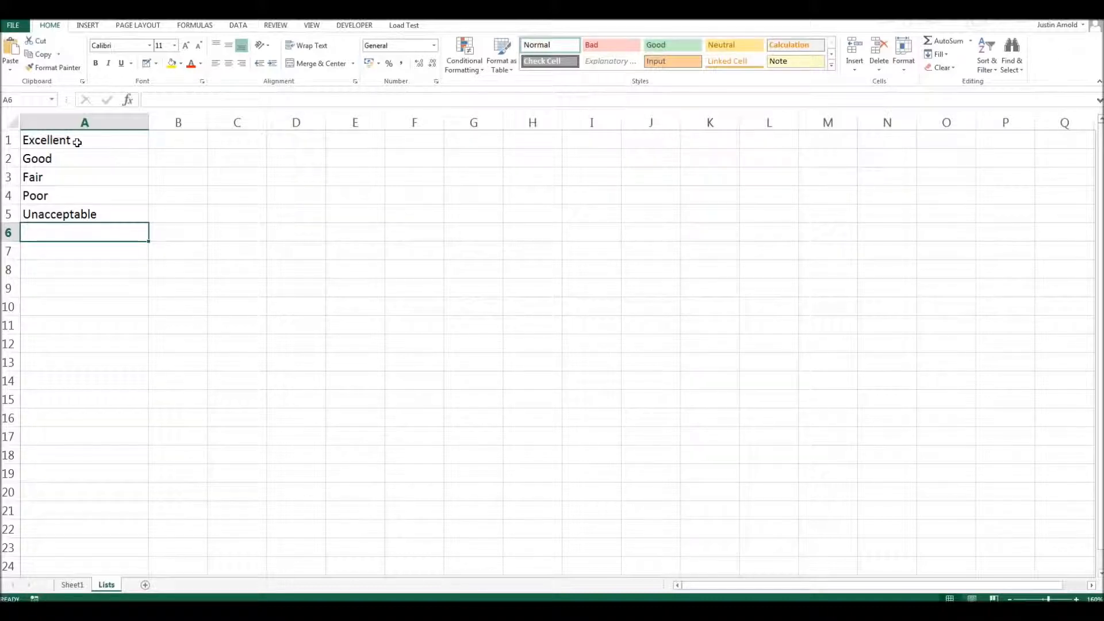
# - Review the Effort cells G2 to G7 on Sheet1 and the rating entries on the Lists sheet
pyautogui.click(72, 585)
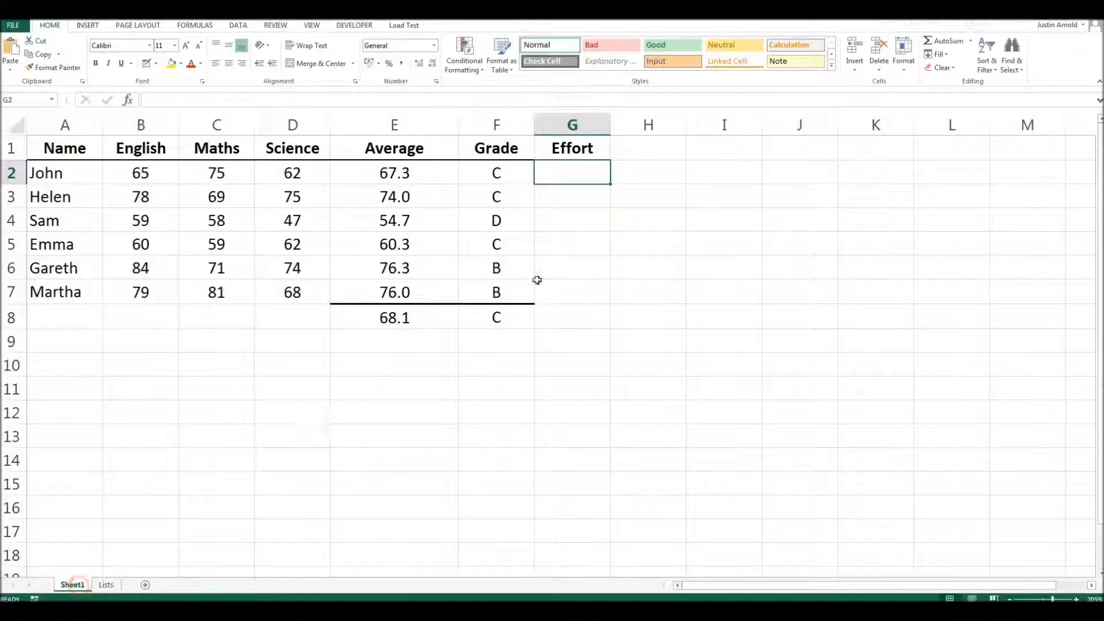
pyautogui.click(572, 195)
pyautogui.click(573, 218)
pyautogui.click(573, 240)
pyautogui.click(574, 265)
pyautogui.click(571, 291)
pyautogui.click(572, 173)
pyautogui.click(106, 585)
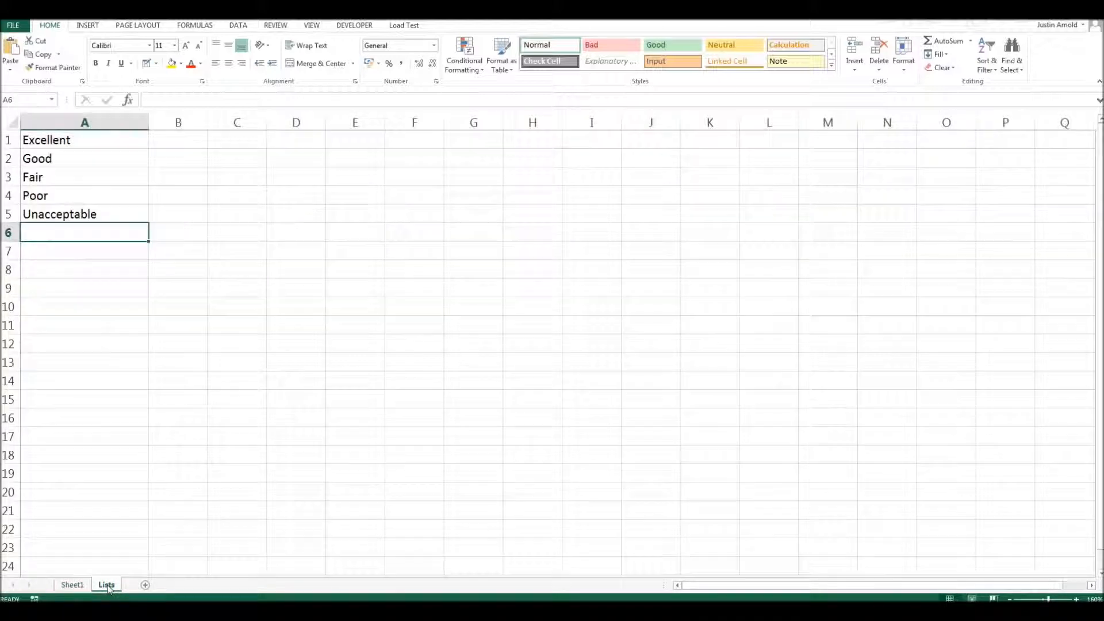
# - Set the data validation criteria of the Effort cells G2:G7 on Sheet1 to allow a List
pyautogui.click(73, 585)
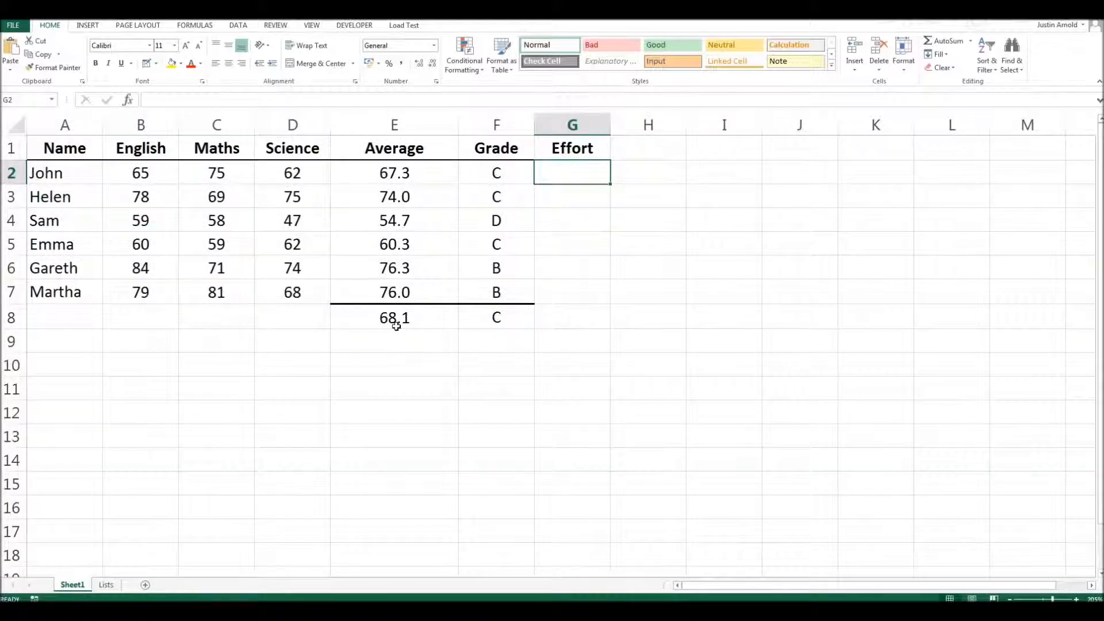
pyautogui.moveTo(564, 173); pyautogui.dragTo(564, 290)
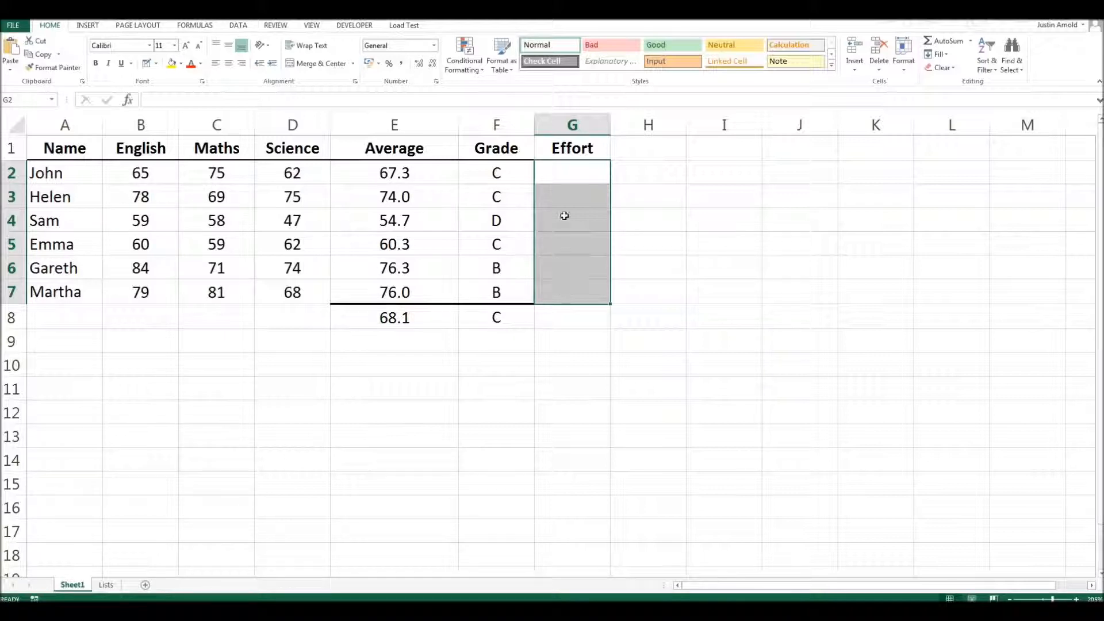
pyautogui.moveTo(567, 170); pyautogui.dragTo(568, 292)
pyautogui.click(237, 27)
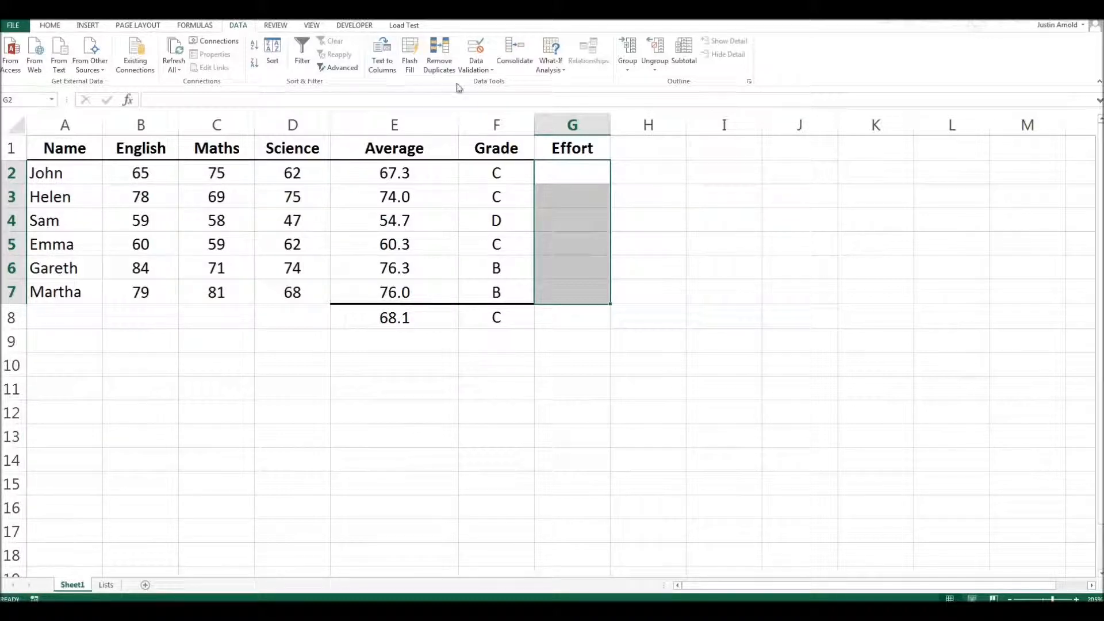
pyautogui.click(491, 71)
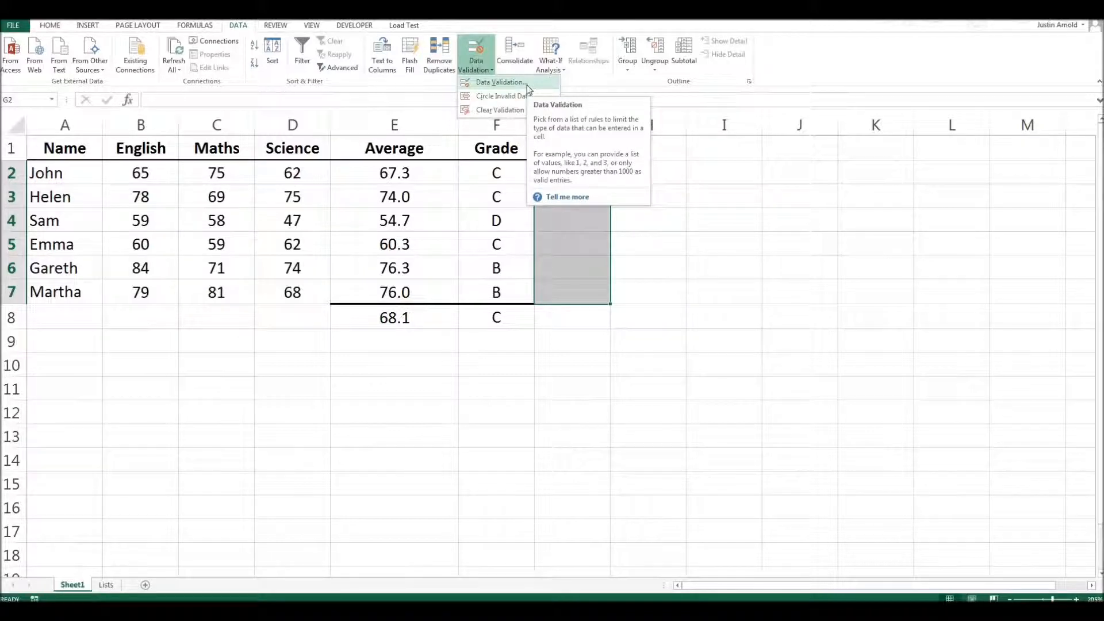
pyautogui.click(498, 82)
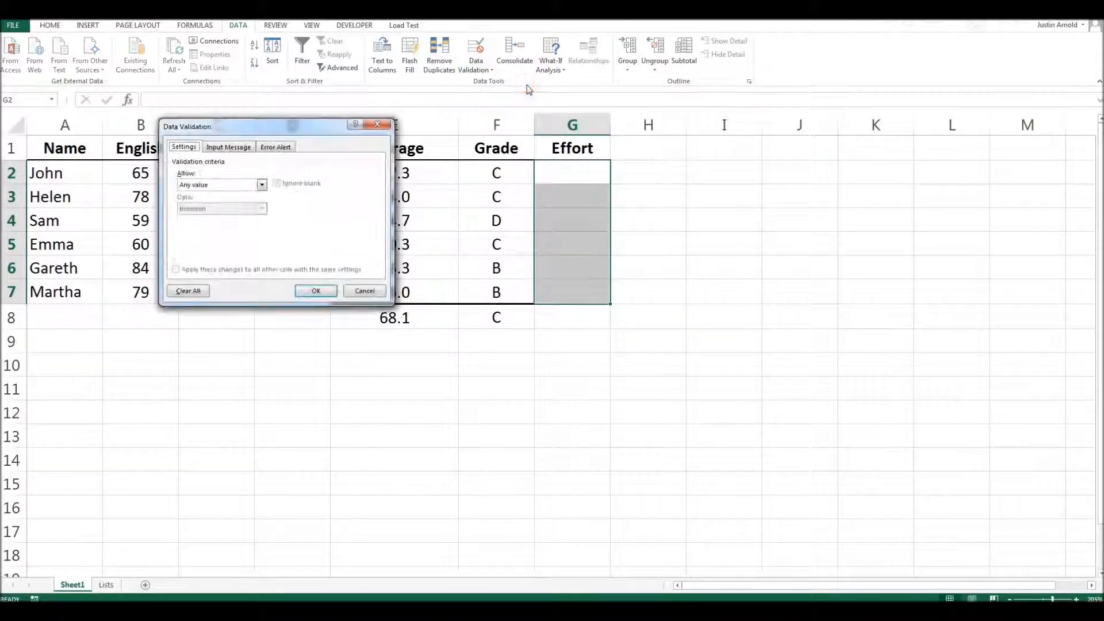
pyautogui.moveTo(318, 151); pyautogui.dragTo(368, 165)
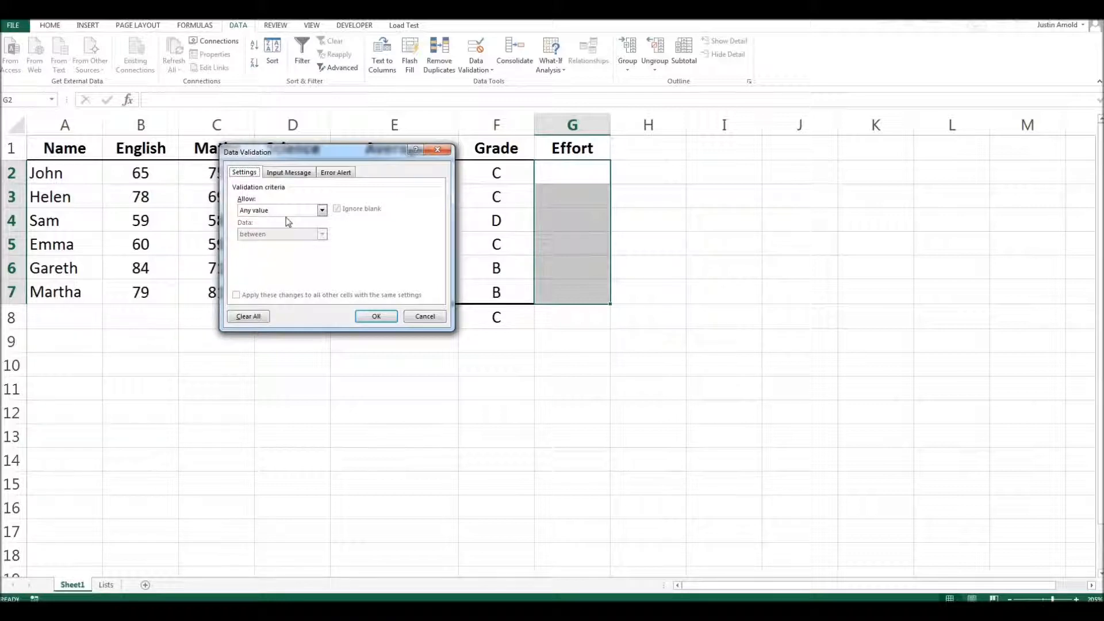
pyautogui.click(322, 211)
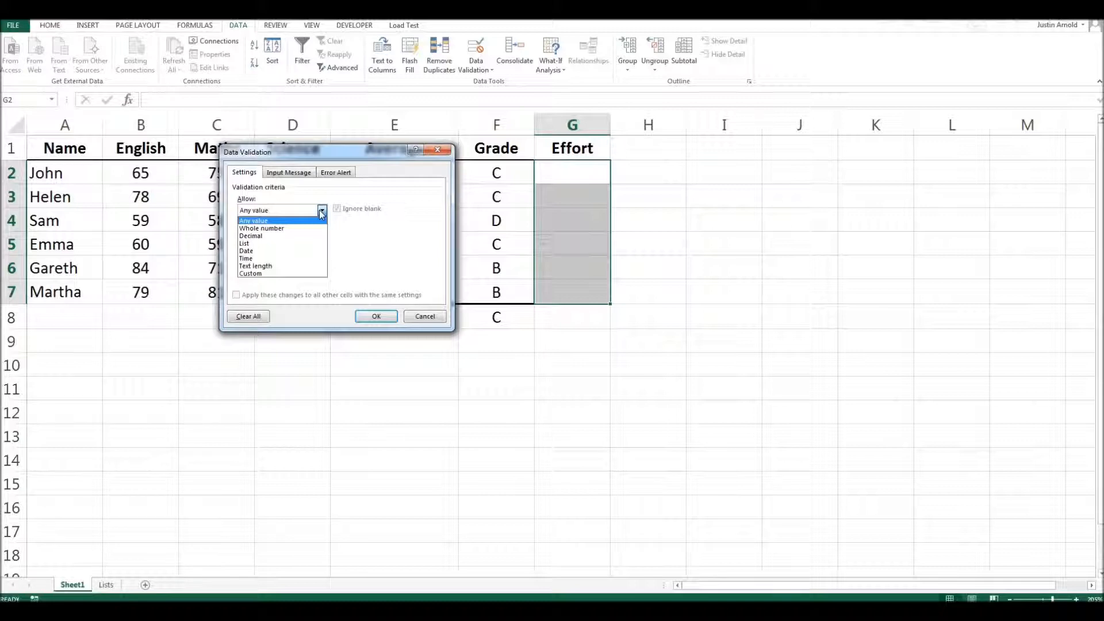
pyautogui.click(294, 244)
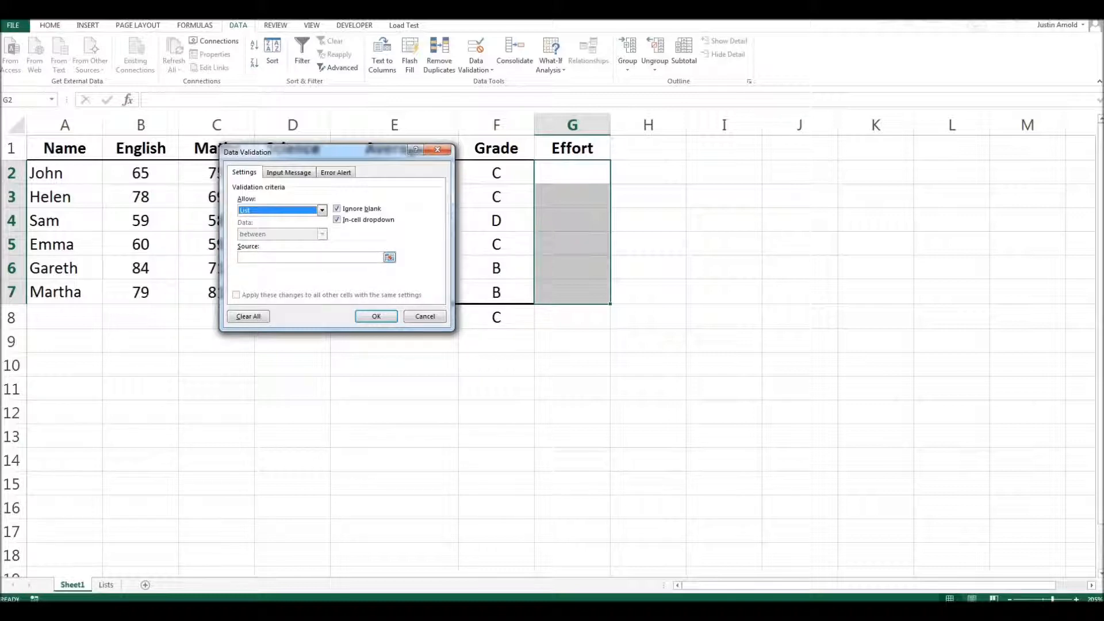
# - Set the validation list source to cells A1:A5 of the Lists sheet
pyautogui.click(389, 258)
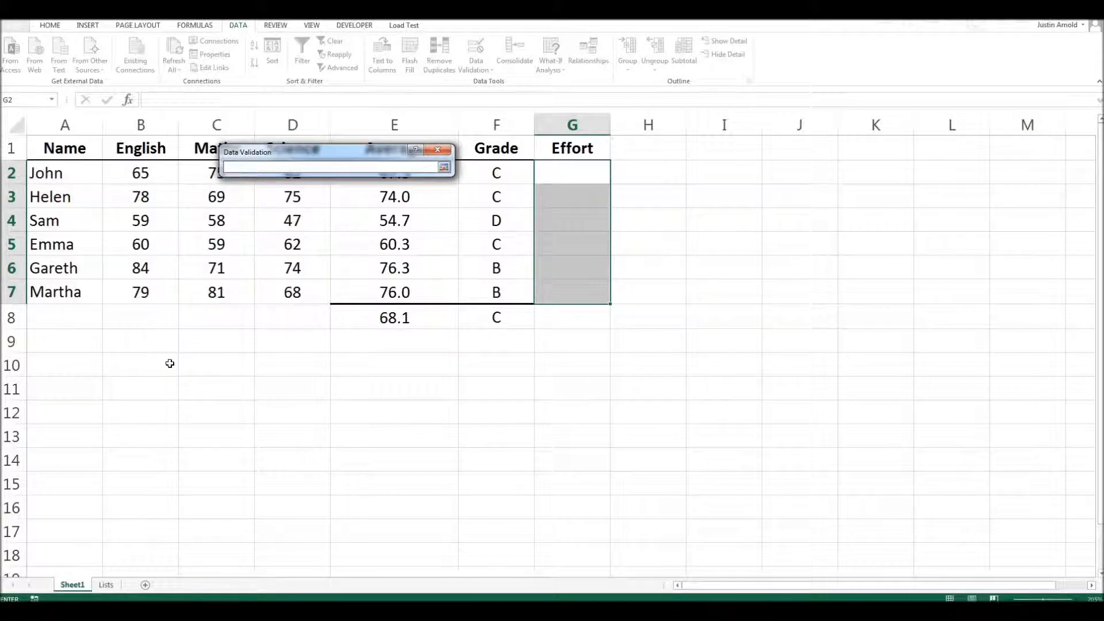
pyautogui.click(444, 166)
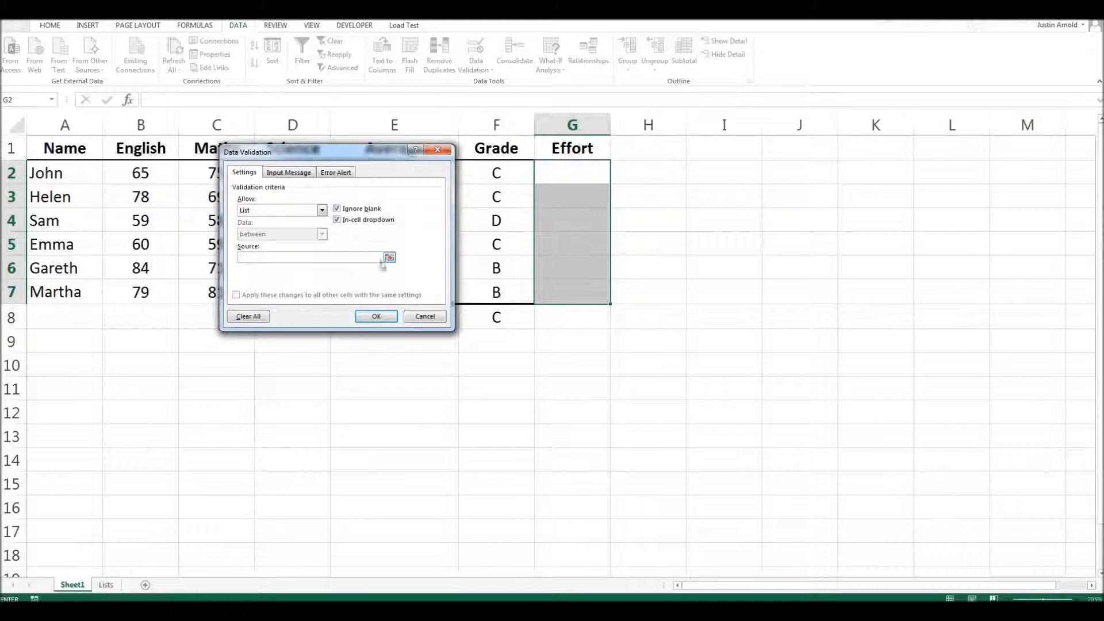
pyautogui.click(389, 258)
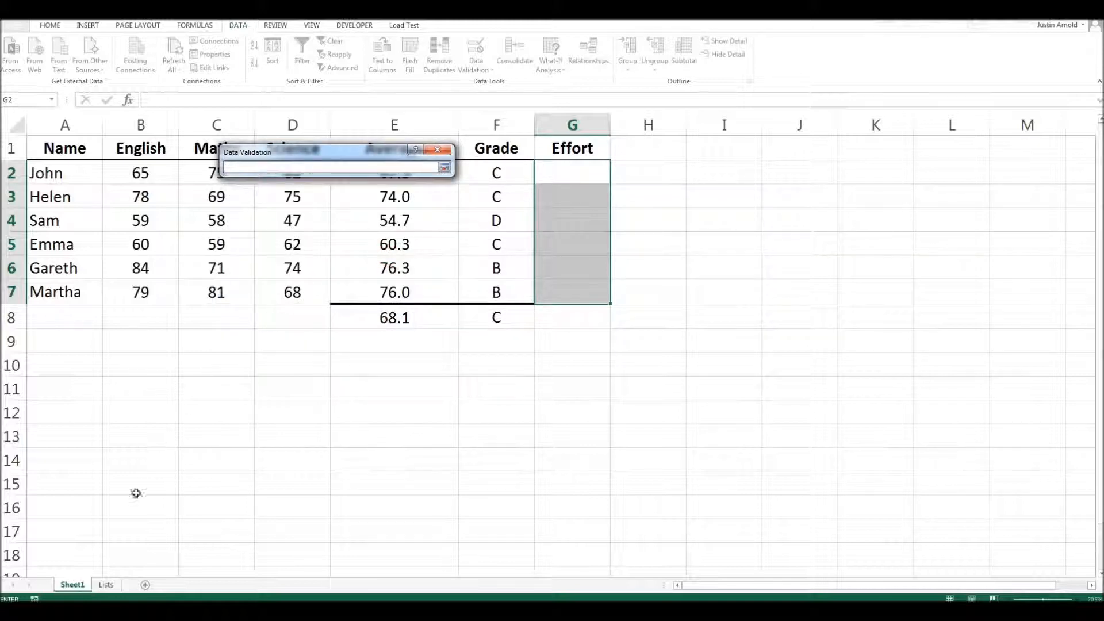
pyautogui.click(107, 585)
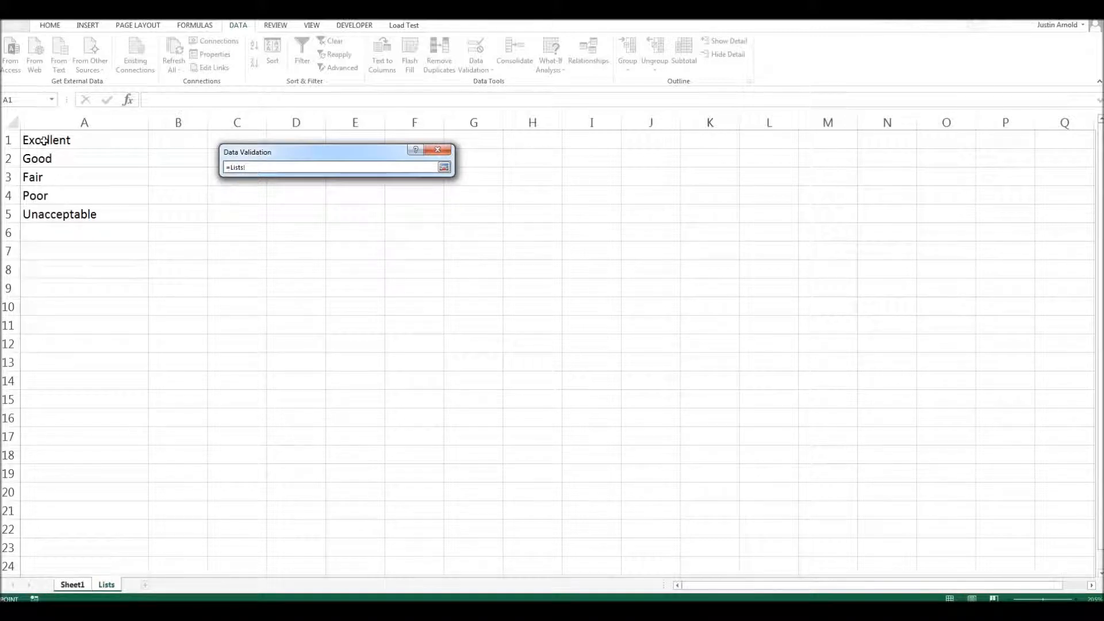
pyautogui.moveTo(45, 139); pyautogui.dragTo(46, 219)
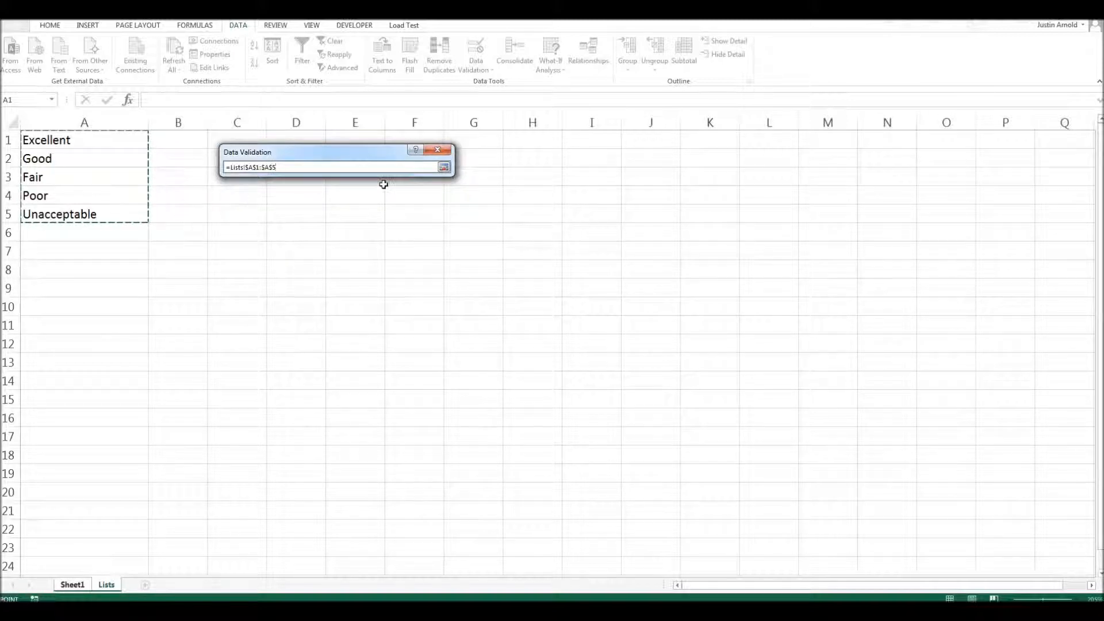
pyautogui.click(444, 167)
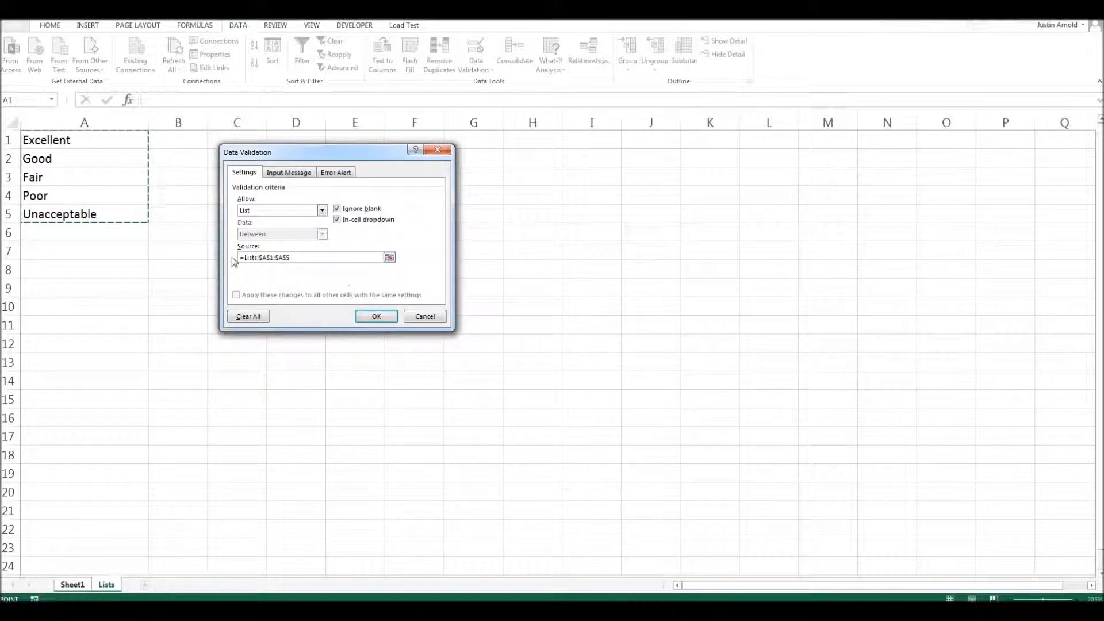
# - Select A1:A5 on the Lists sheet again for the validation source, and clear the whole source entry
pyautogui.click(390, 258)
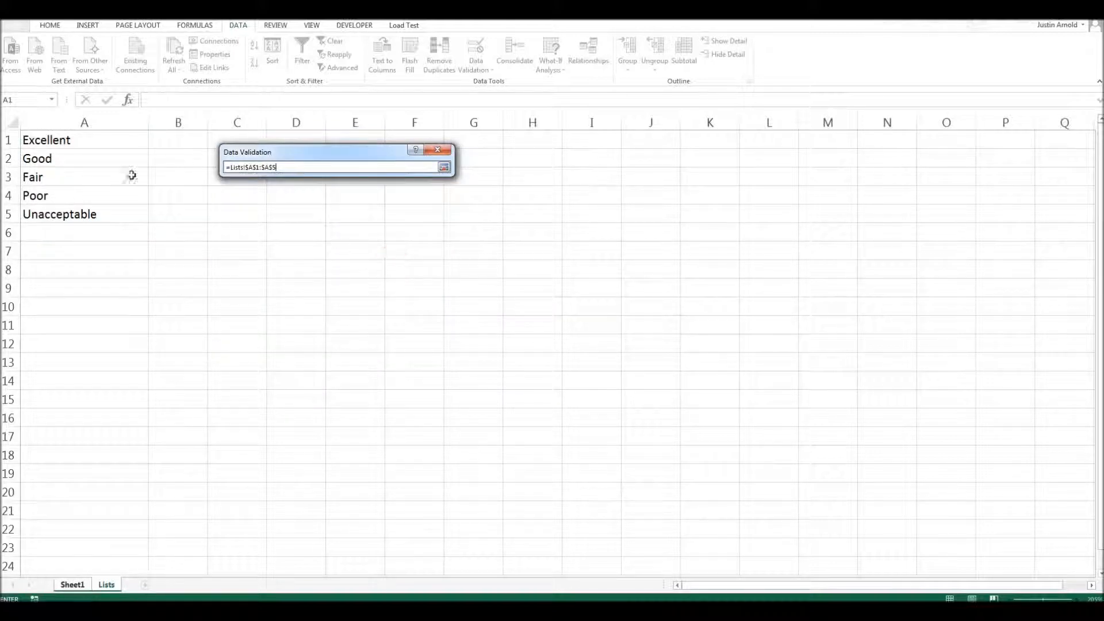
pyautogui.moveTo(66, 141); pyautogui.dragTo(63, 216)
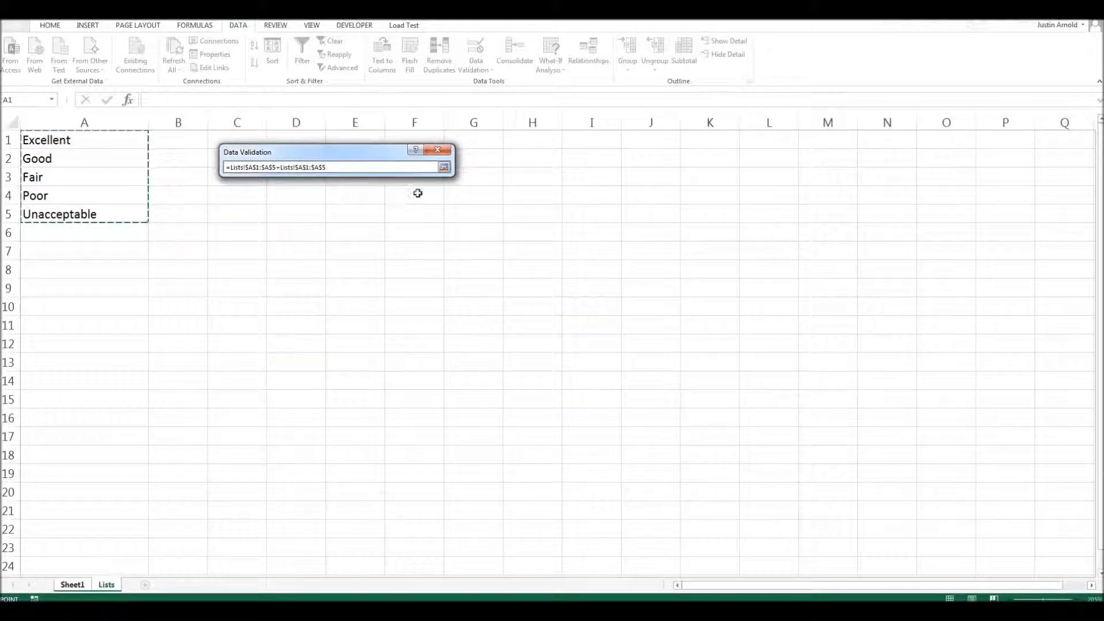
pyautogui.click(444, 168)
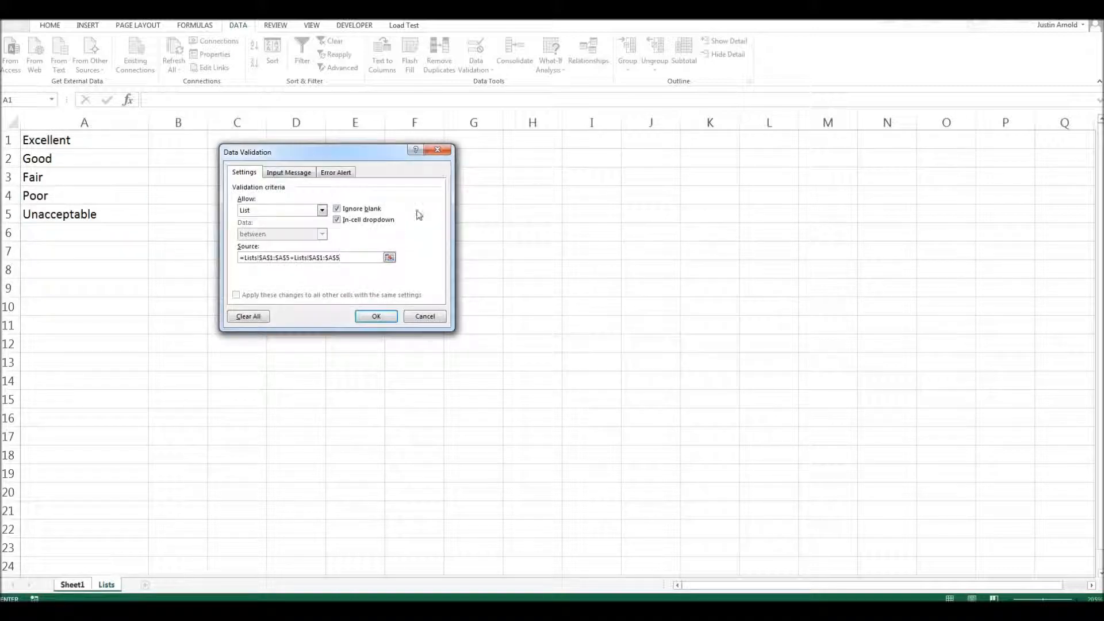
pyautogui.click(355, 259)
pyautogui.moveTo(355, 258); pyautogui.dragTo(194, 256)
pyautogui.press('BackSpace')
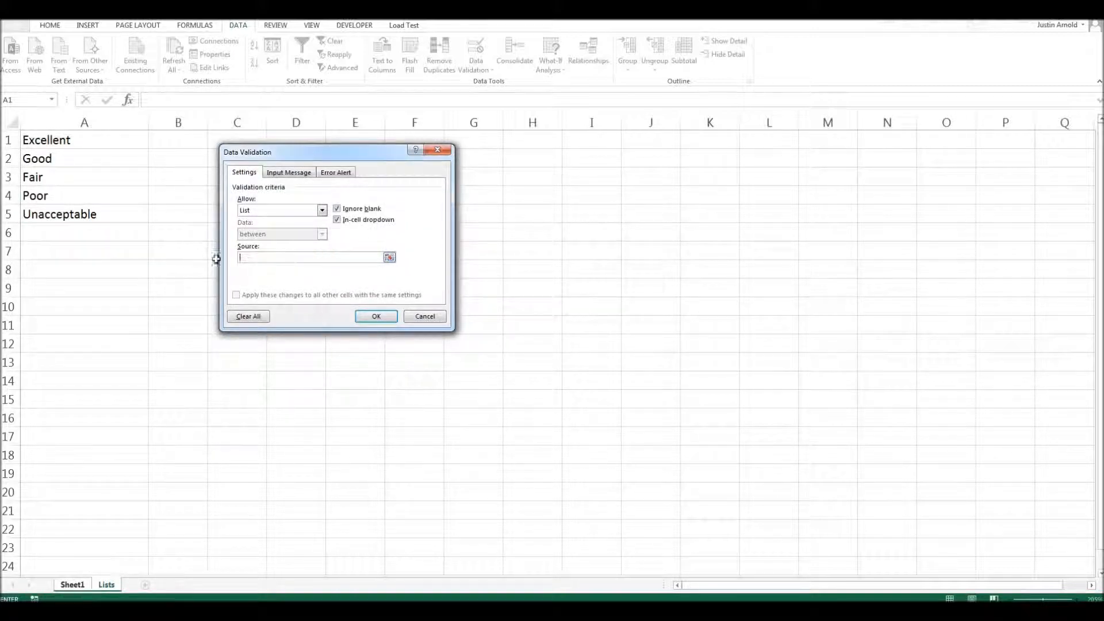
# - Pick A1:A5 on the Lists sheet as the validation source and apply the rule to the Effort cells
pyautogui.click(389, 257)
pyautogui.moveTo(59, 140); pyautogui.dragTo(57, 214)
pyautogui.click(445, 168)
pyautogui.click(377, 316)
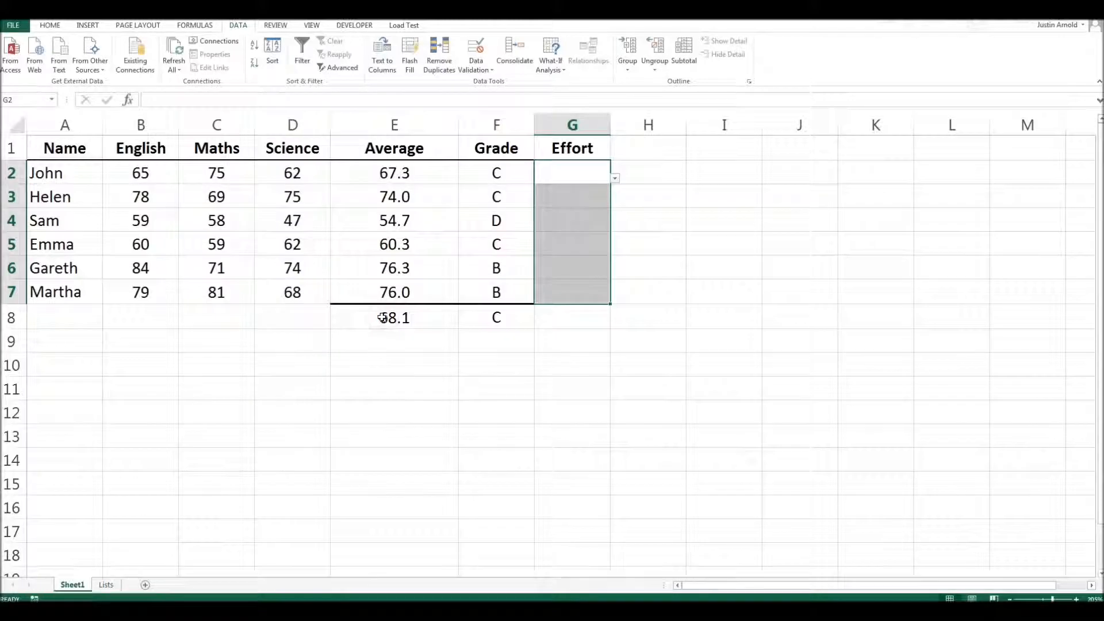
# - Check individual Effort cells between G2 and G6 on Sheet1 for the drop-down list control
pyautogui.click(566, 349)
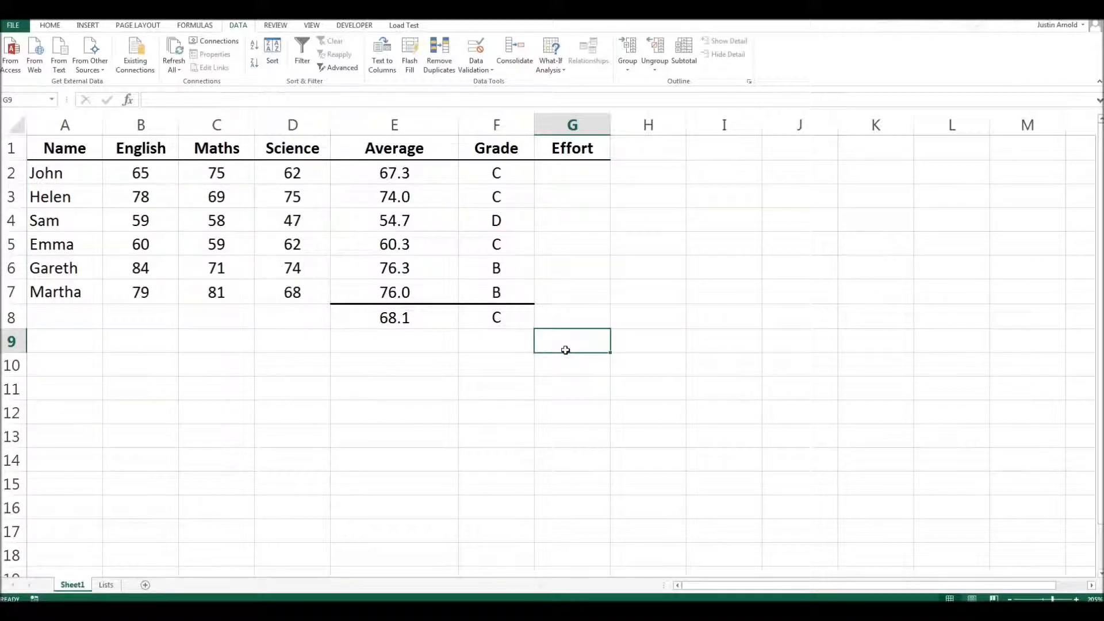
pyautogui.click(484, 169)
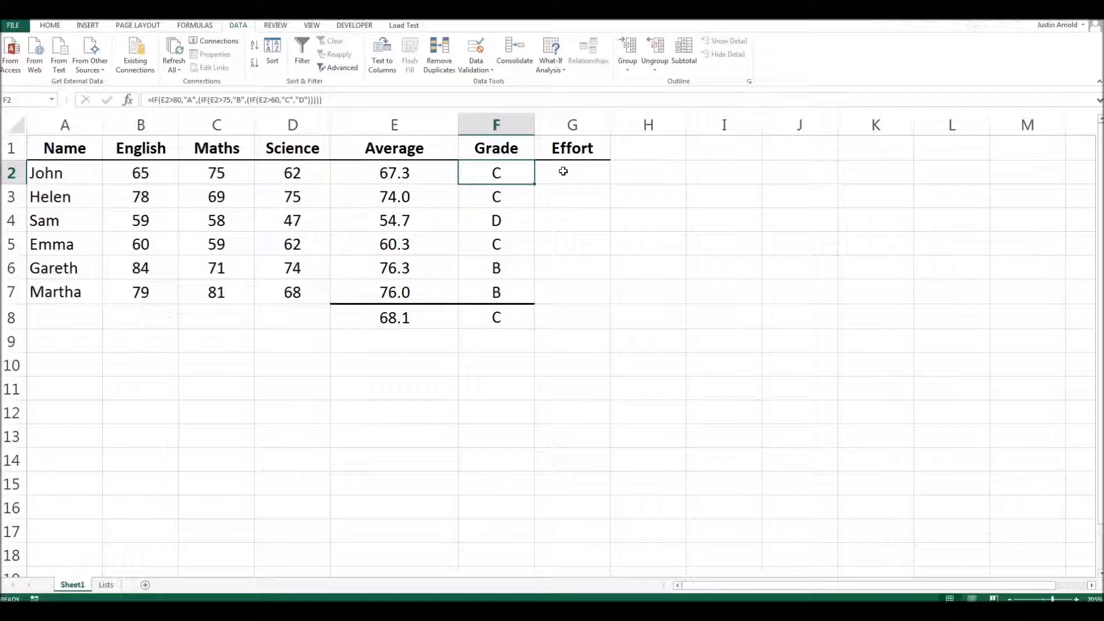
pyautogui.click(563, 172)
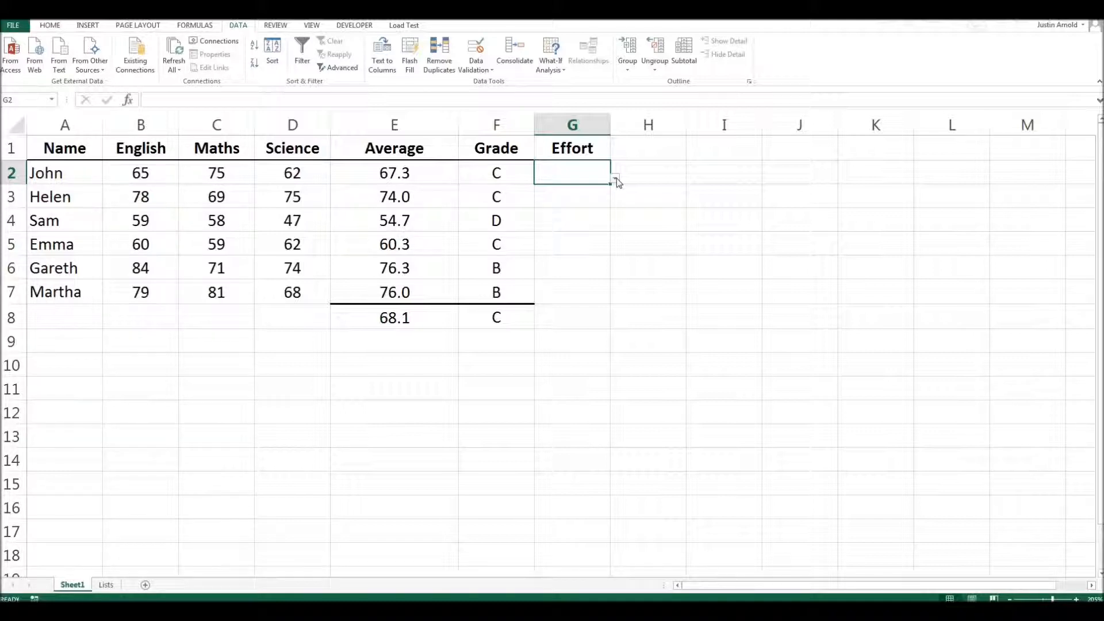
pyautogui.click(576, 205)
pyautogui.click(572, 249)
pyautogui.click(572, 266)
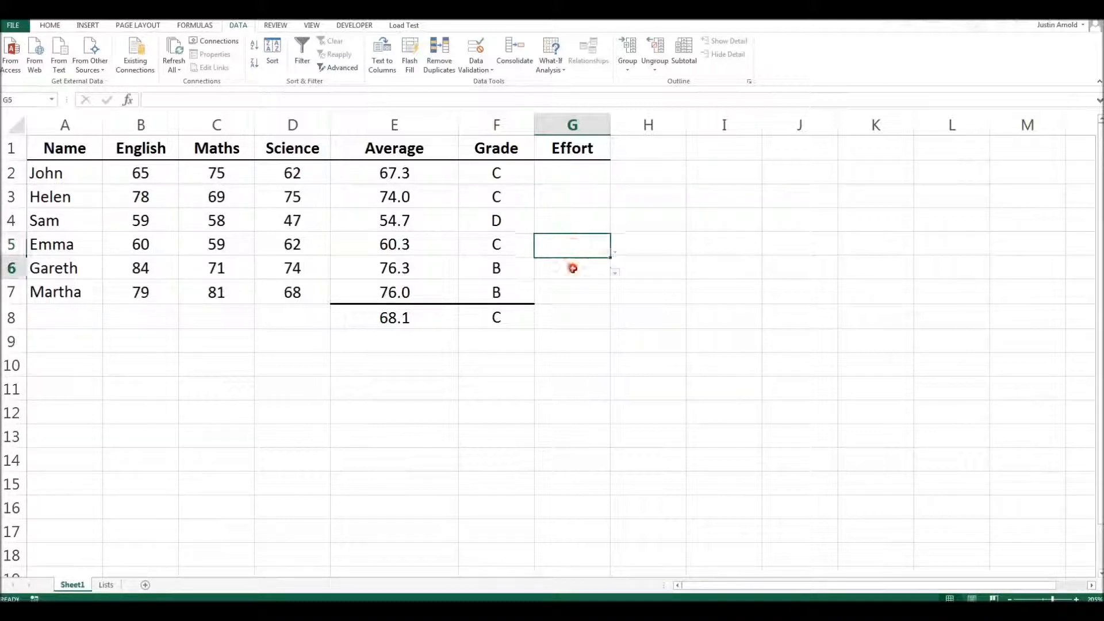
pyautogui.click(572, 178)
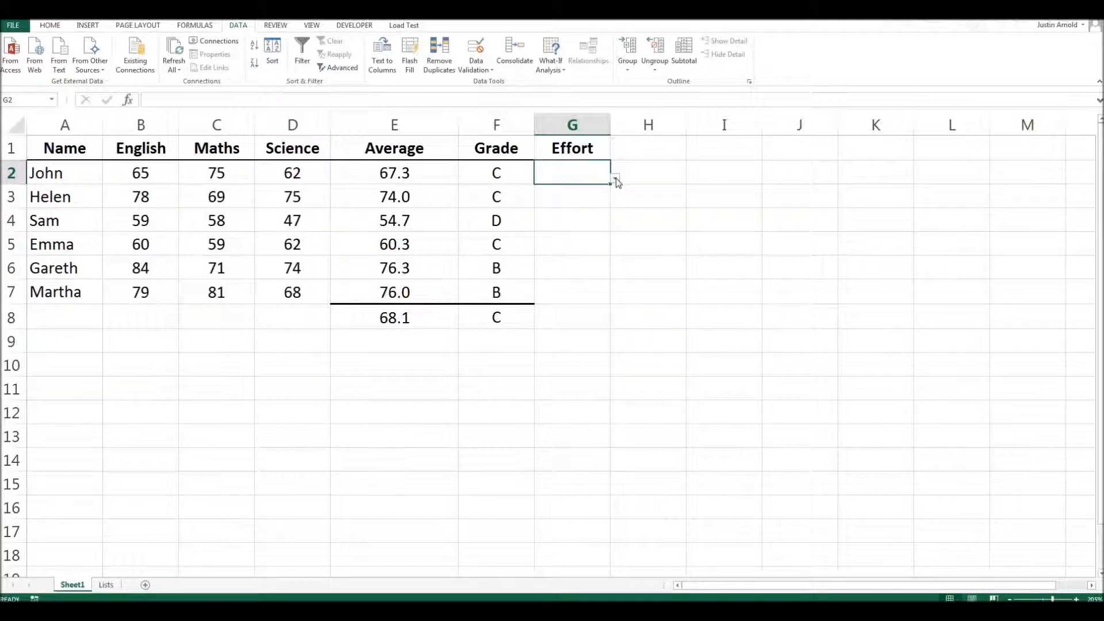
# - Choose Fair, Poor, Excellent and Poor from the drop-down lists in Effort cells G2 to G5
pyautogui.click(615, 179)
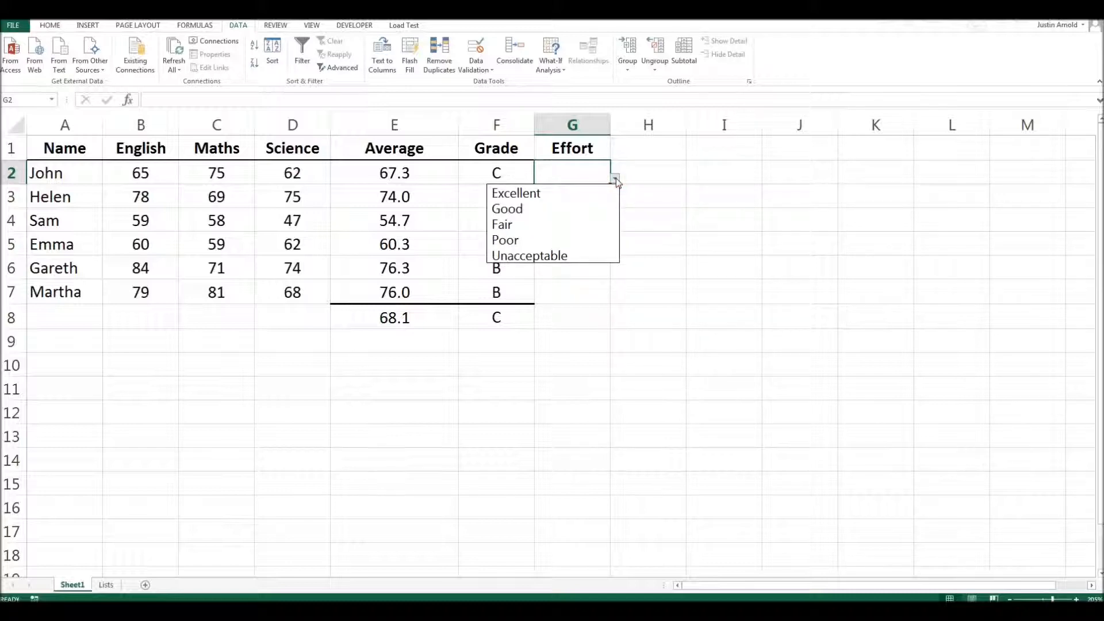
pyautogui.click(540, 226)
pyautogui.click(587, 197)
pyautogui.click(613, 203)
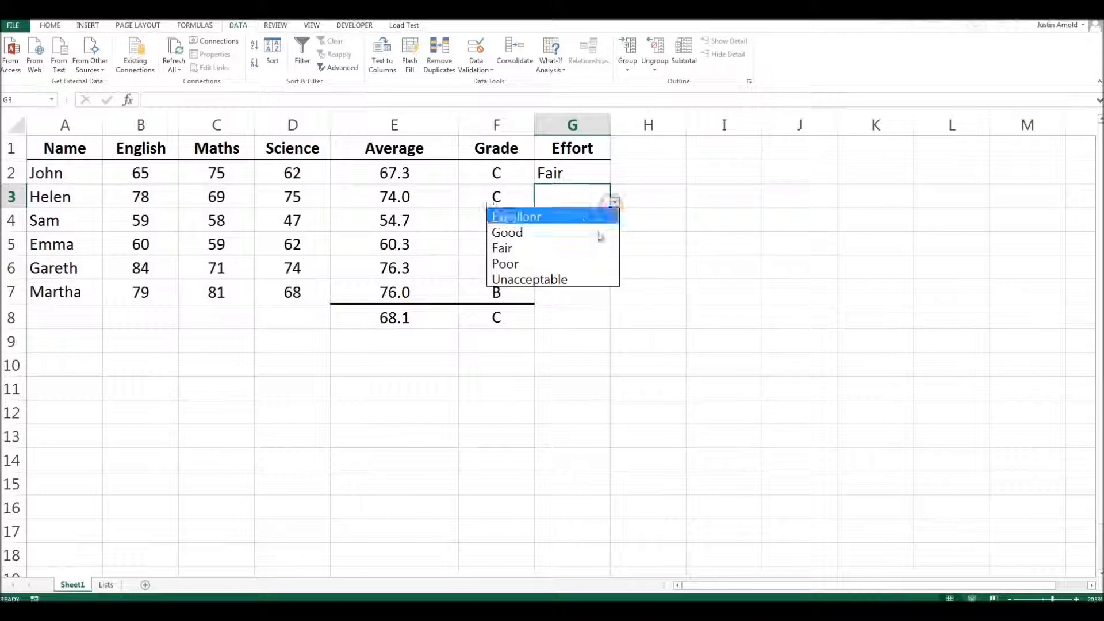
pyautogui.click(582, 274)
pyautogui.click(589, 218)
pyautogui.click(614, 225)
pyautogui.click(585, 240)
pyautogui.click(577, 250)
pyautogui.click(615, 249)
pyautogui.click(575, 313)
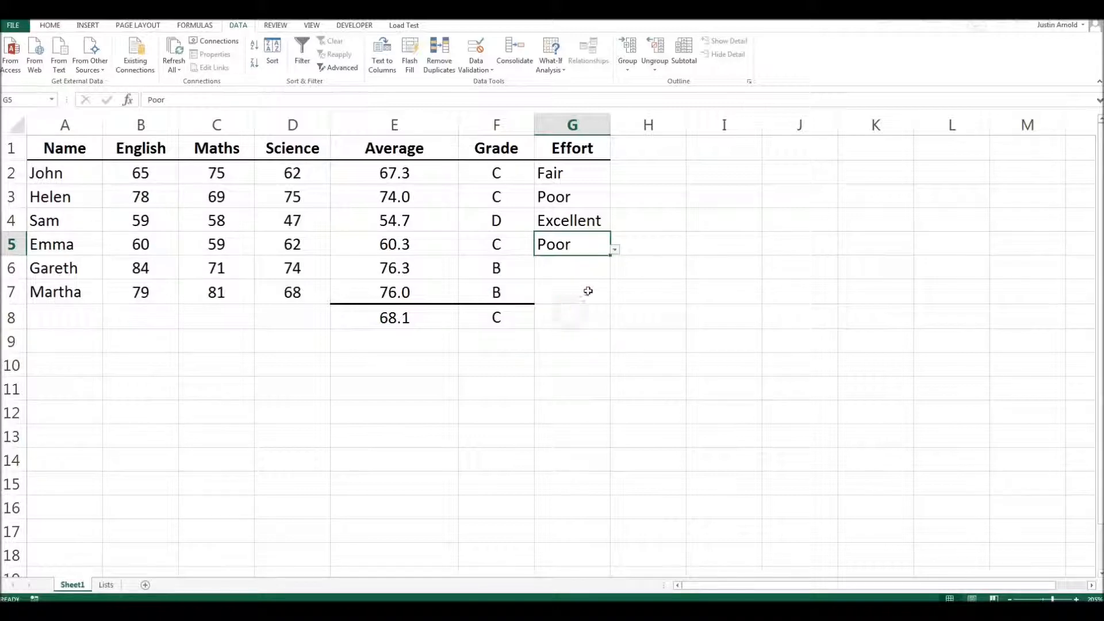
# - Try to enter the unlisted value Rubbish in Effort cell G6 to test the validation, and cancel the entry
pyautogui.click(576, 275)
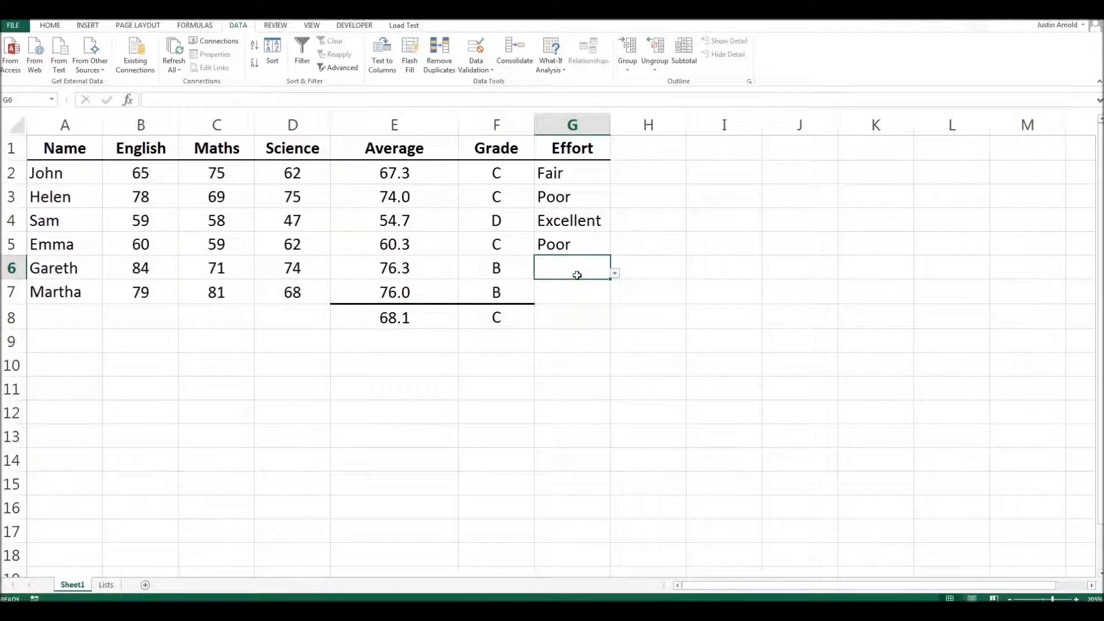
pyautogui.write('Rubbish')
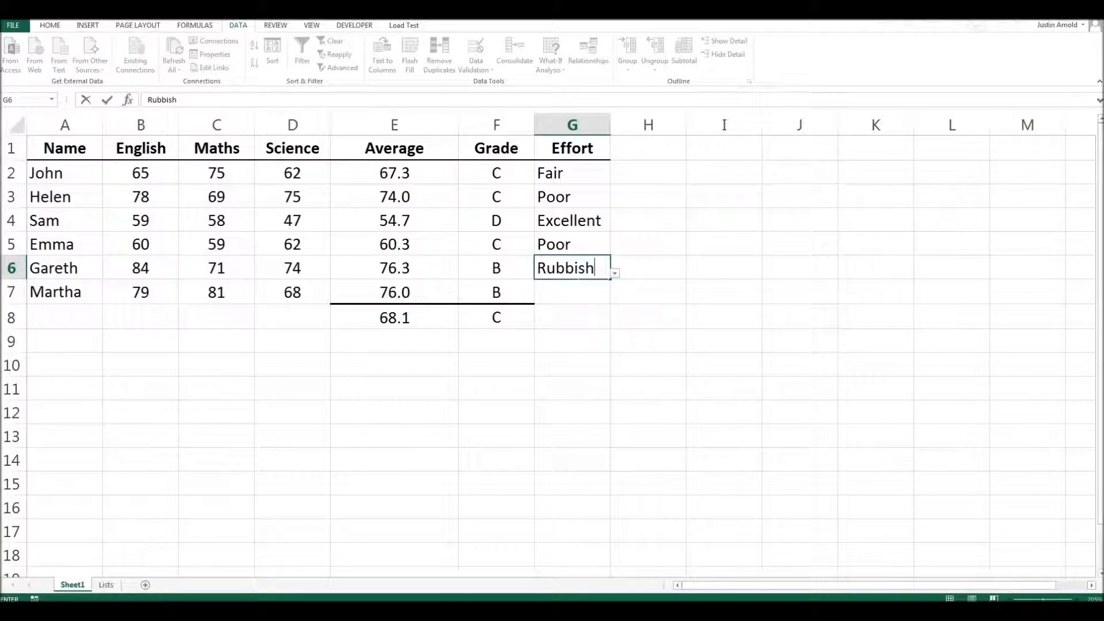
pyautogui.press('Return')
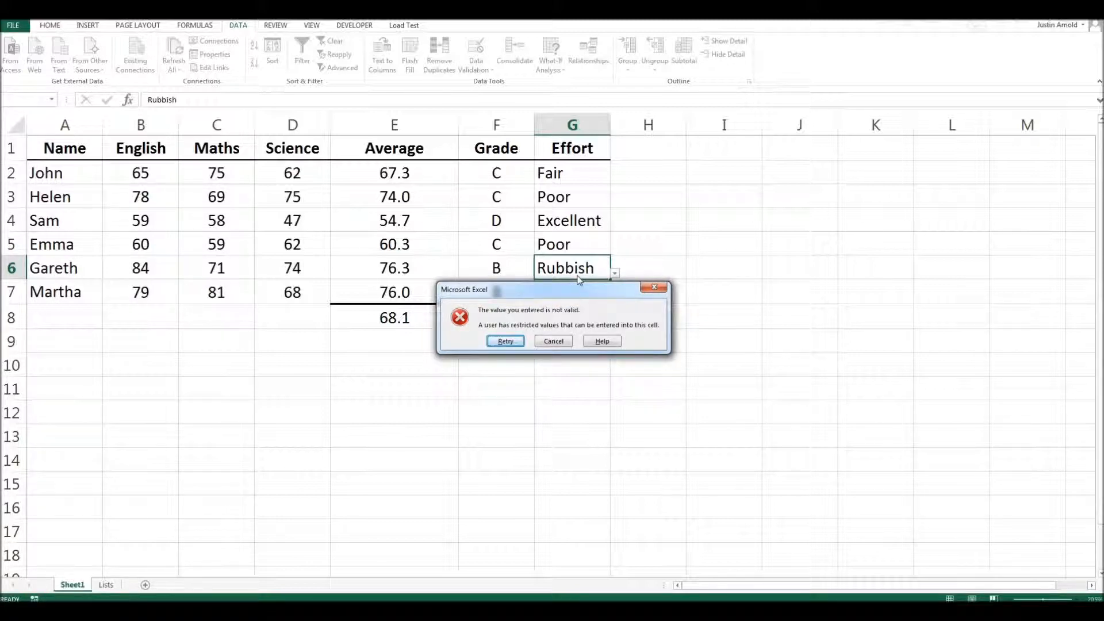
pyautogui.click(546, 341)
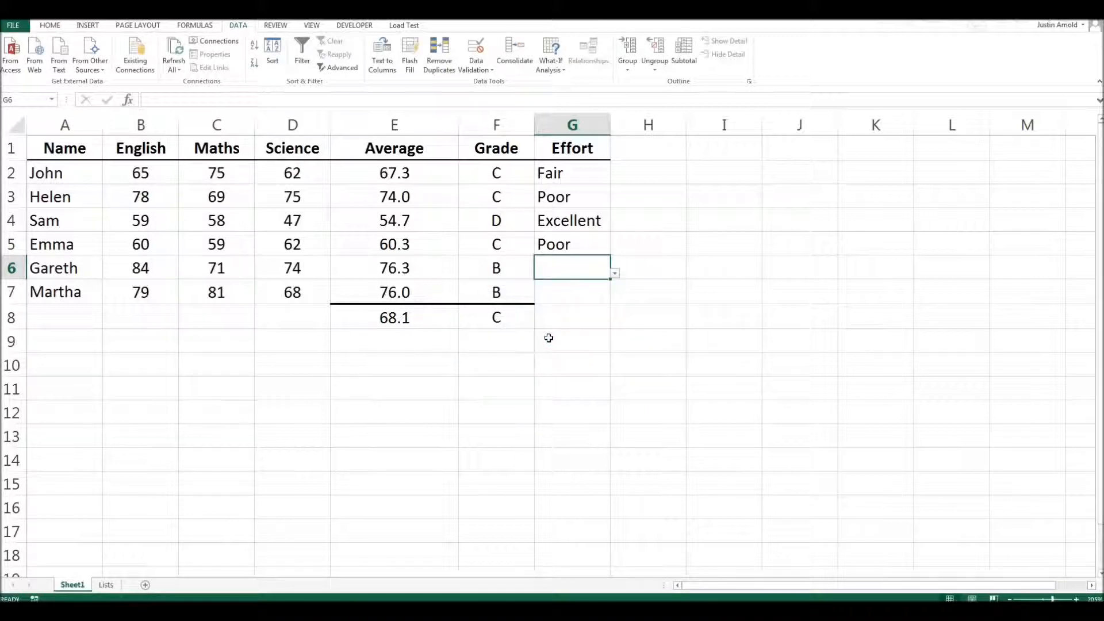
# - Enter Good in Effort cell G6 and choose Excellent from the drop-down list in G7
pyautogui.write('Good')
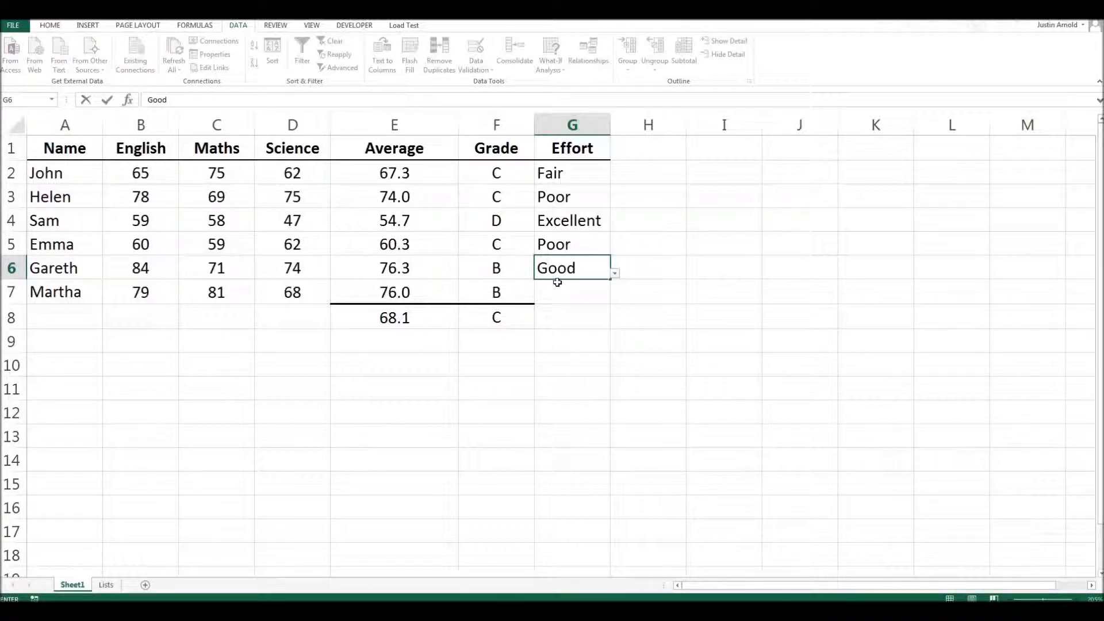
pyautogui.press('Return')
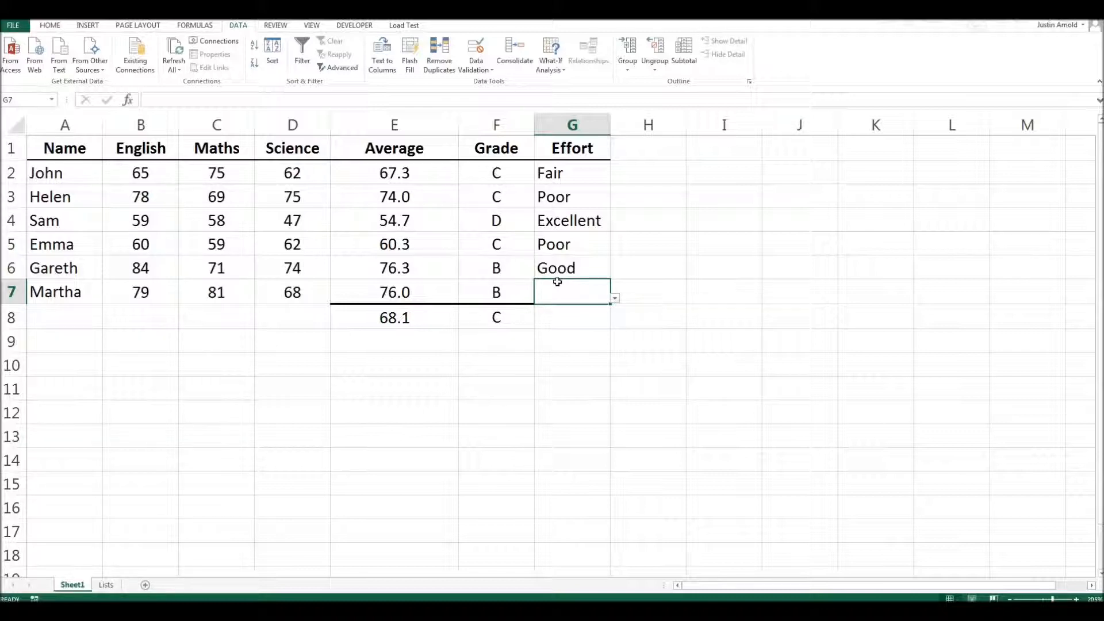
pyautogui.click(616, 299)
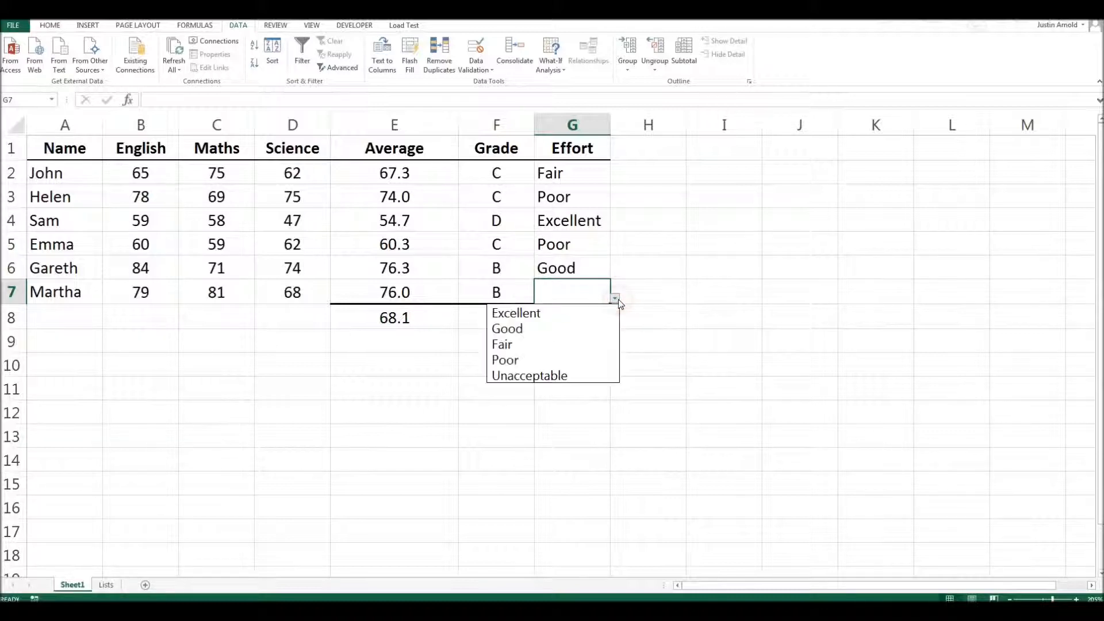
pyautogui.click(614, 299)
pyautogui.click(615, 299)
pyautogui.click(556, 316)
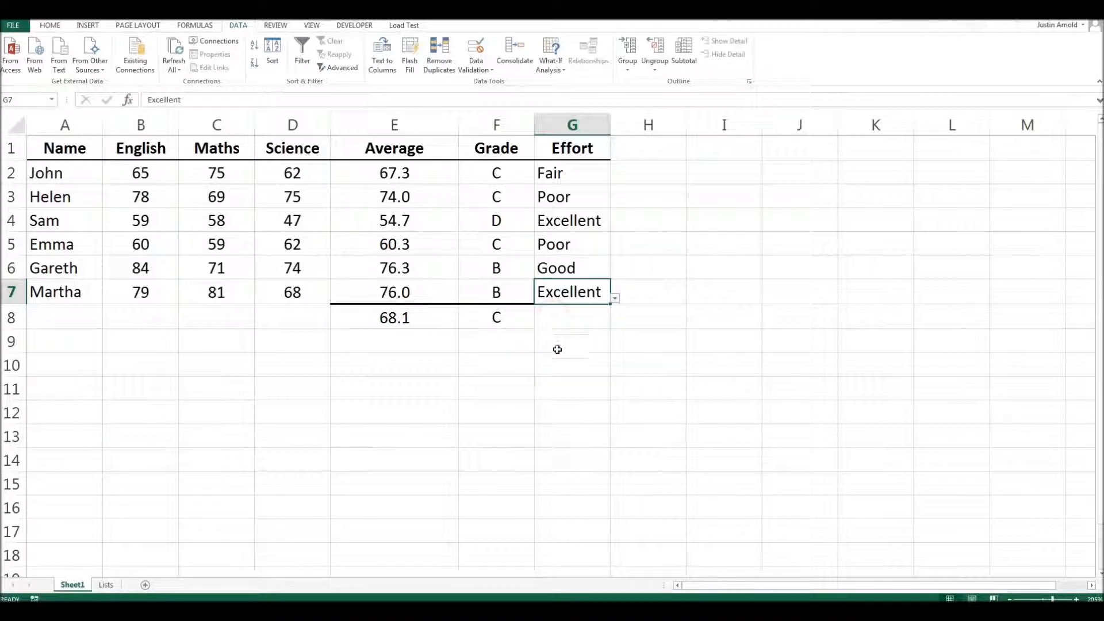
pyautogui.click(557, 345)
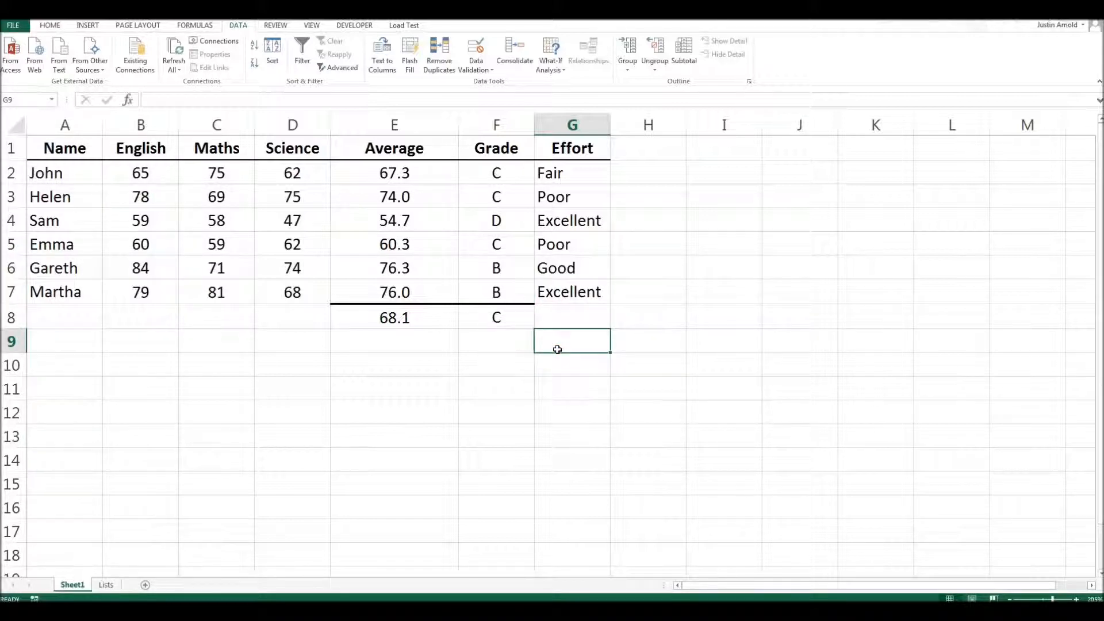